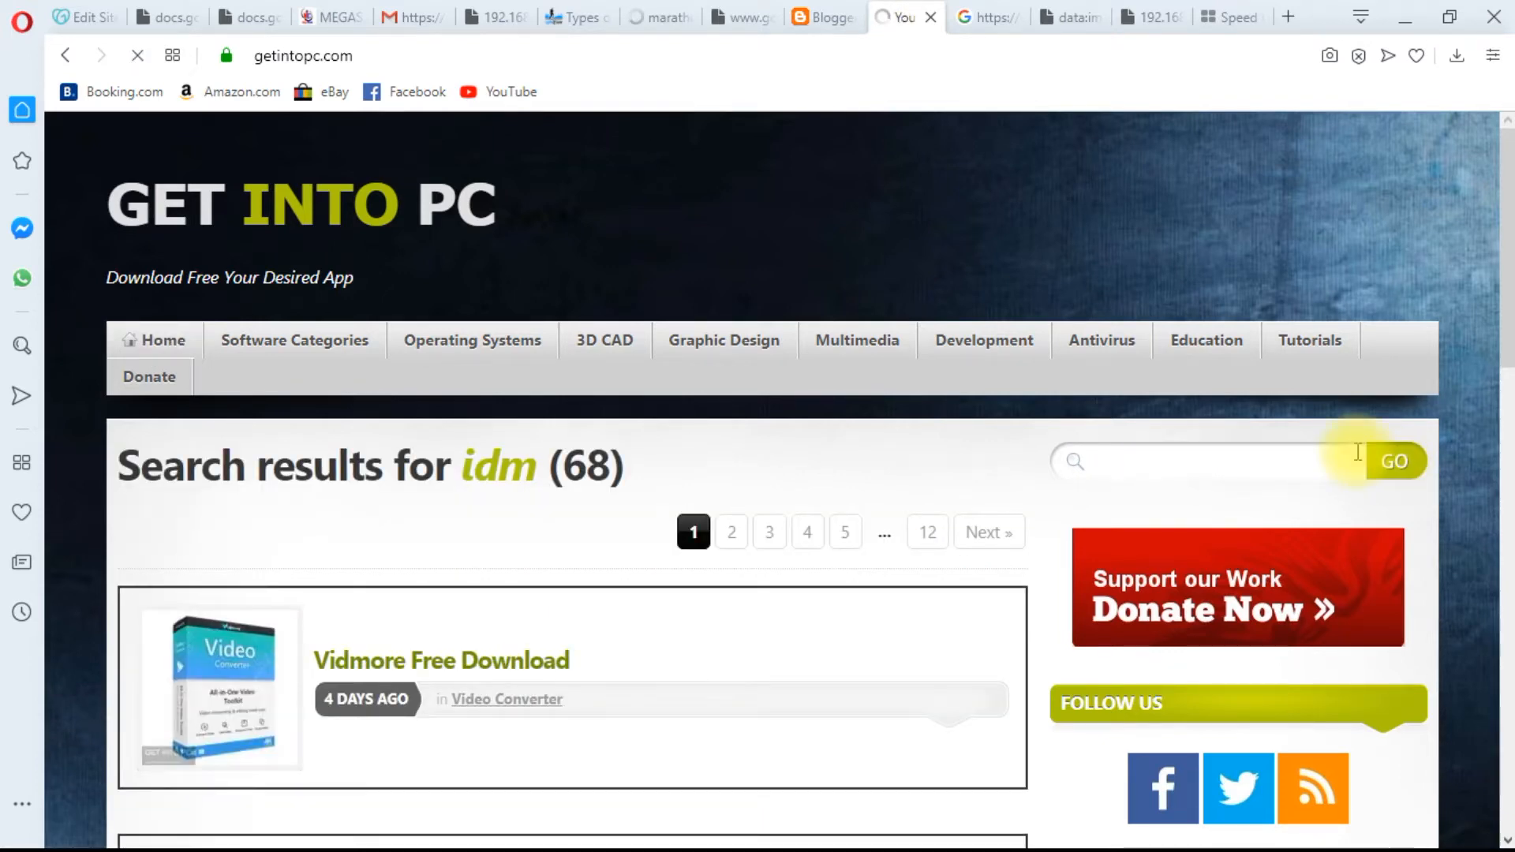
Open the IDM Internet Download Manager Free Download result and start the download of Full Setup v6.36.7.
{"action": "scroll", "coordinate": [1509, 387], "scroll_direction": "down", "scroll_amount": 4}
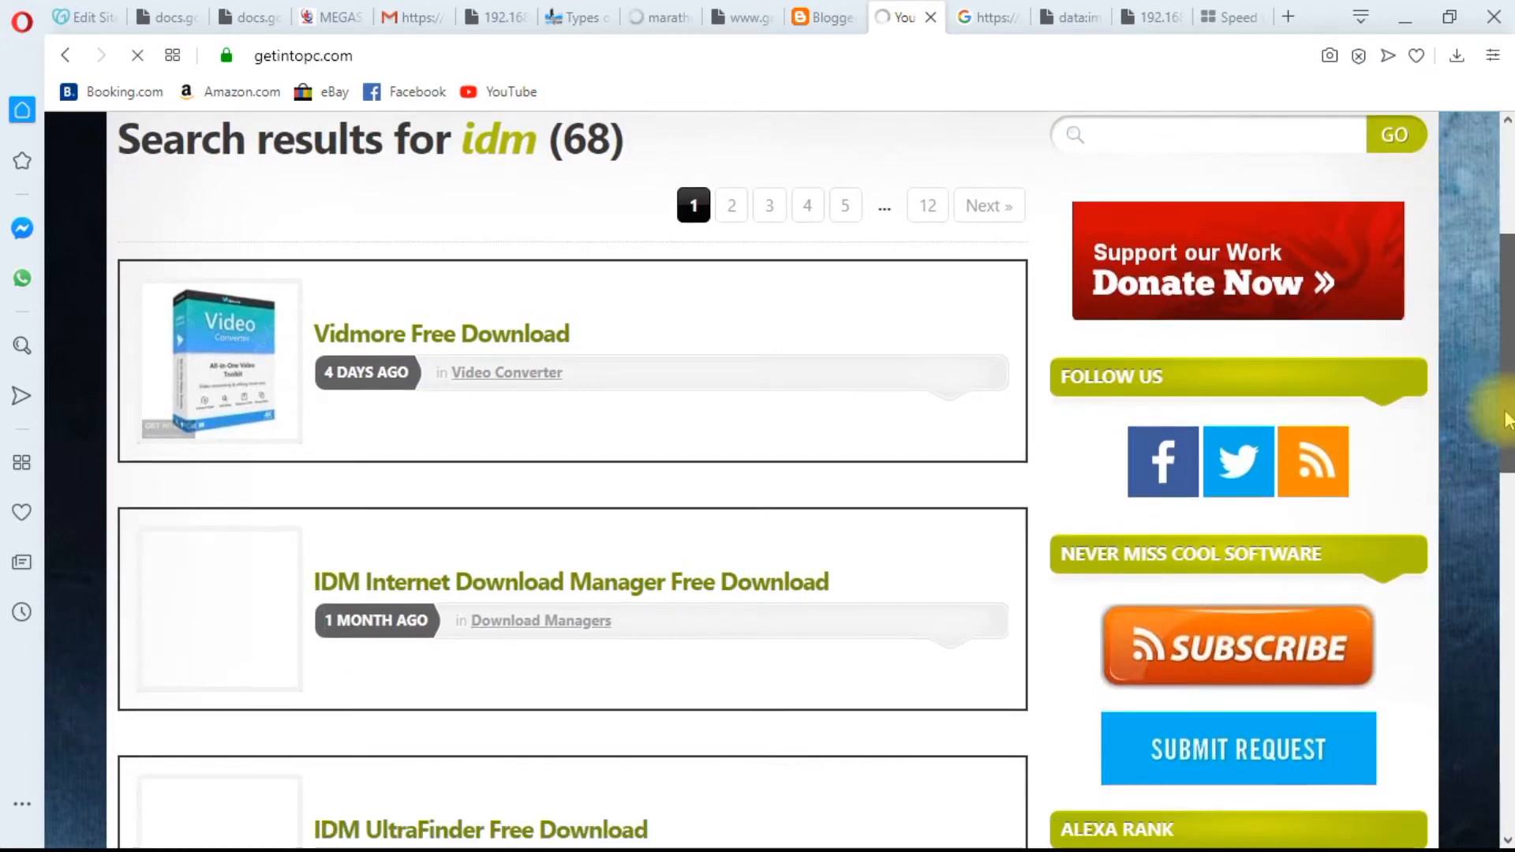
{"action": "scroll", "coordinate": [1508, 418], "scroll_direction": "down", "scroll_amount": 2}
{"action": "left_click", "coordinate": [639, 448]}
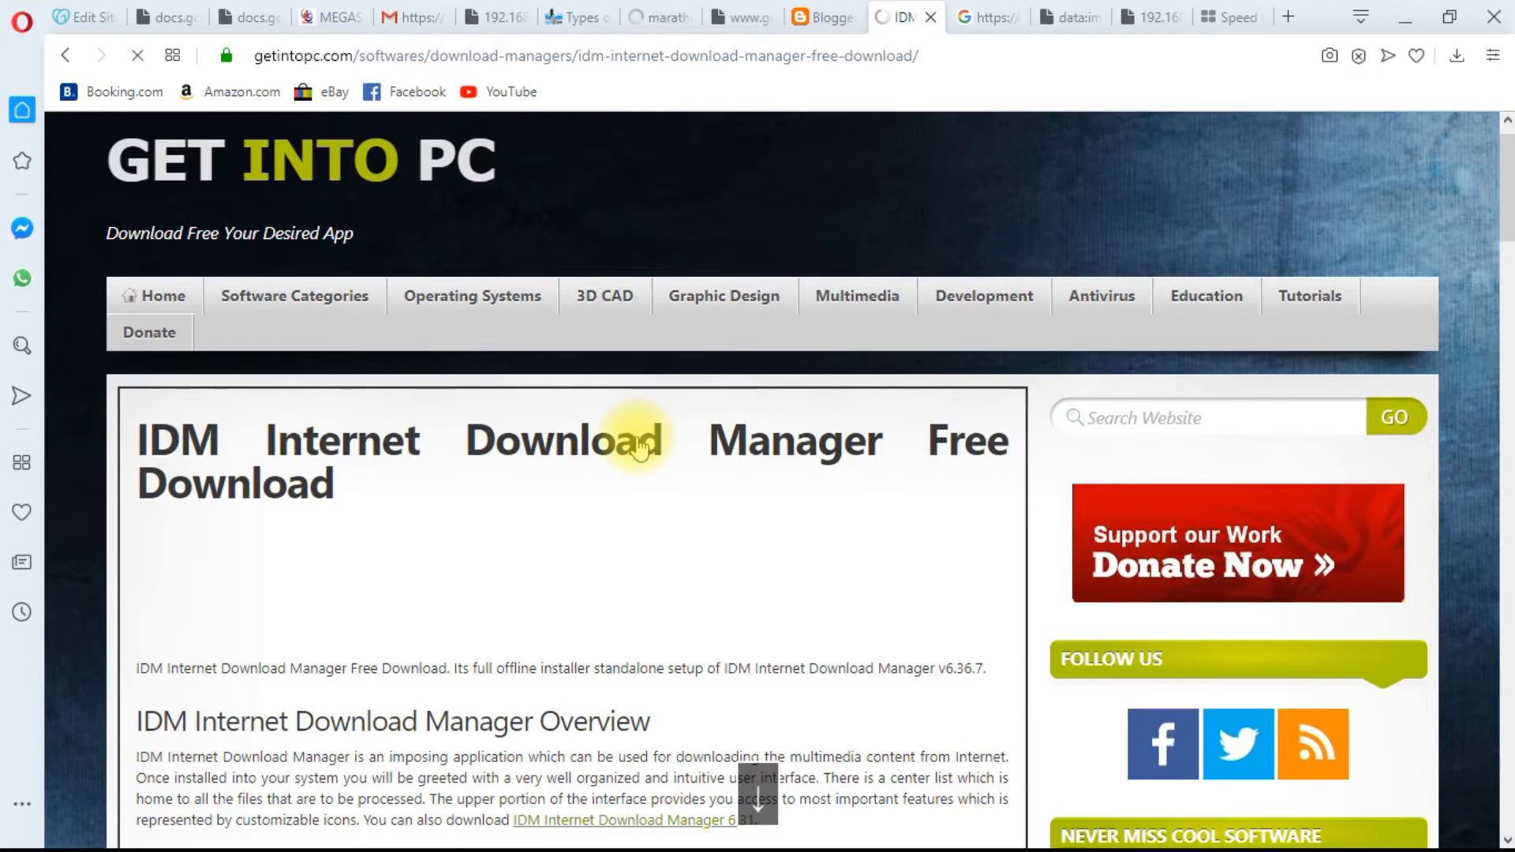
{"action": "scroll", "coordinate": [639, 446], "scroll_direction": "down", "scroll_amount": 10}
{"action": "scroll", "coordinate": [639, 446], "scroll_direction": "up", "scroll_amount": 5}
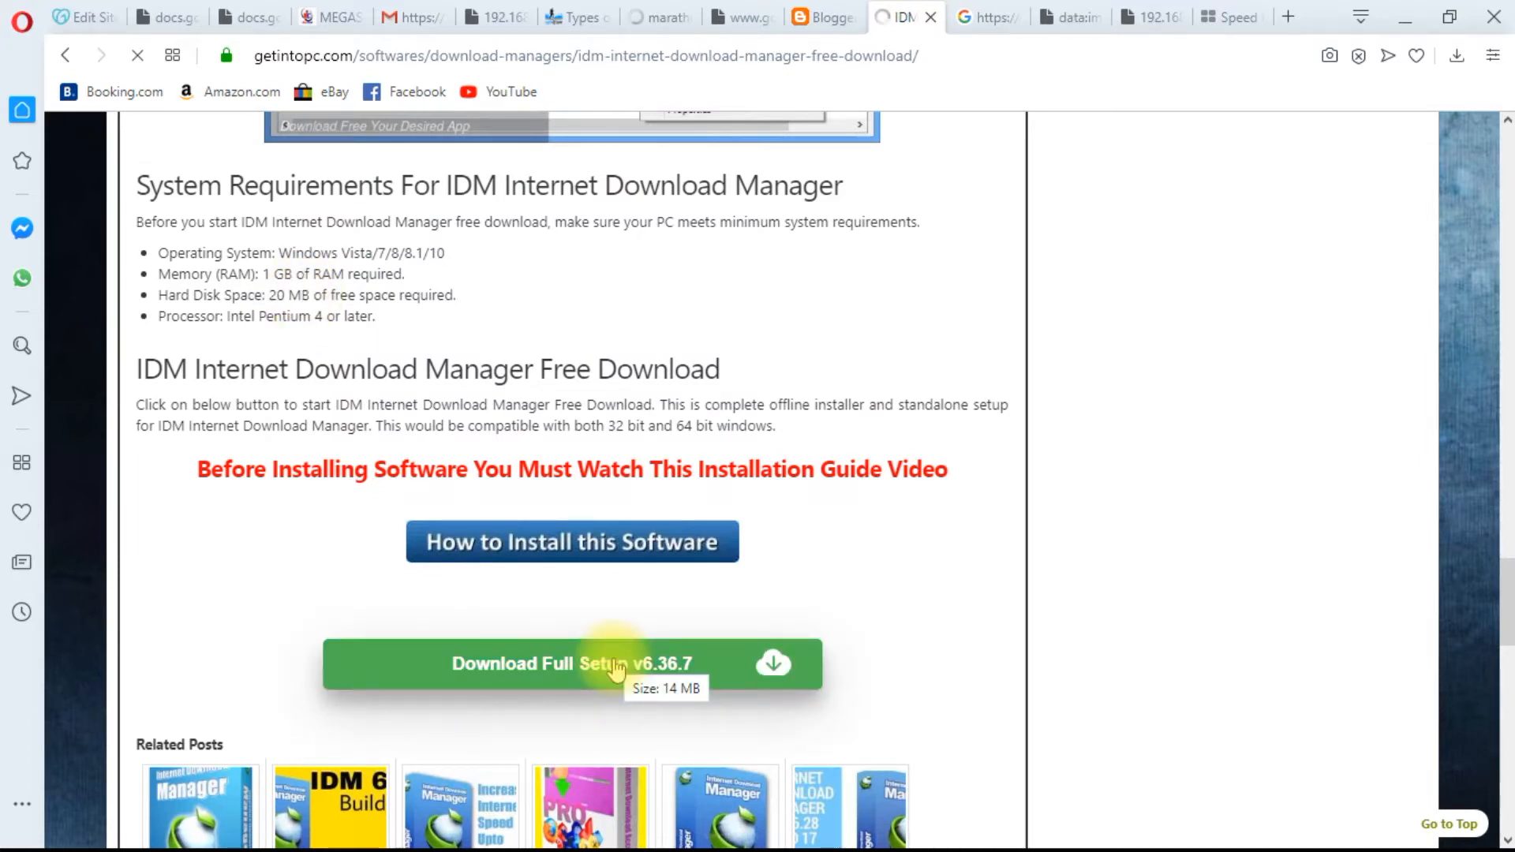
{"action": "left_click", "coordinate": [617, 667]}
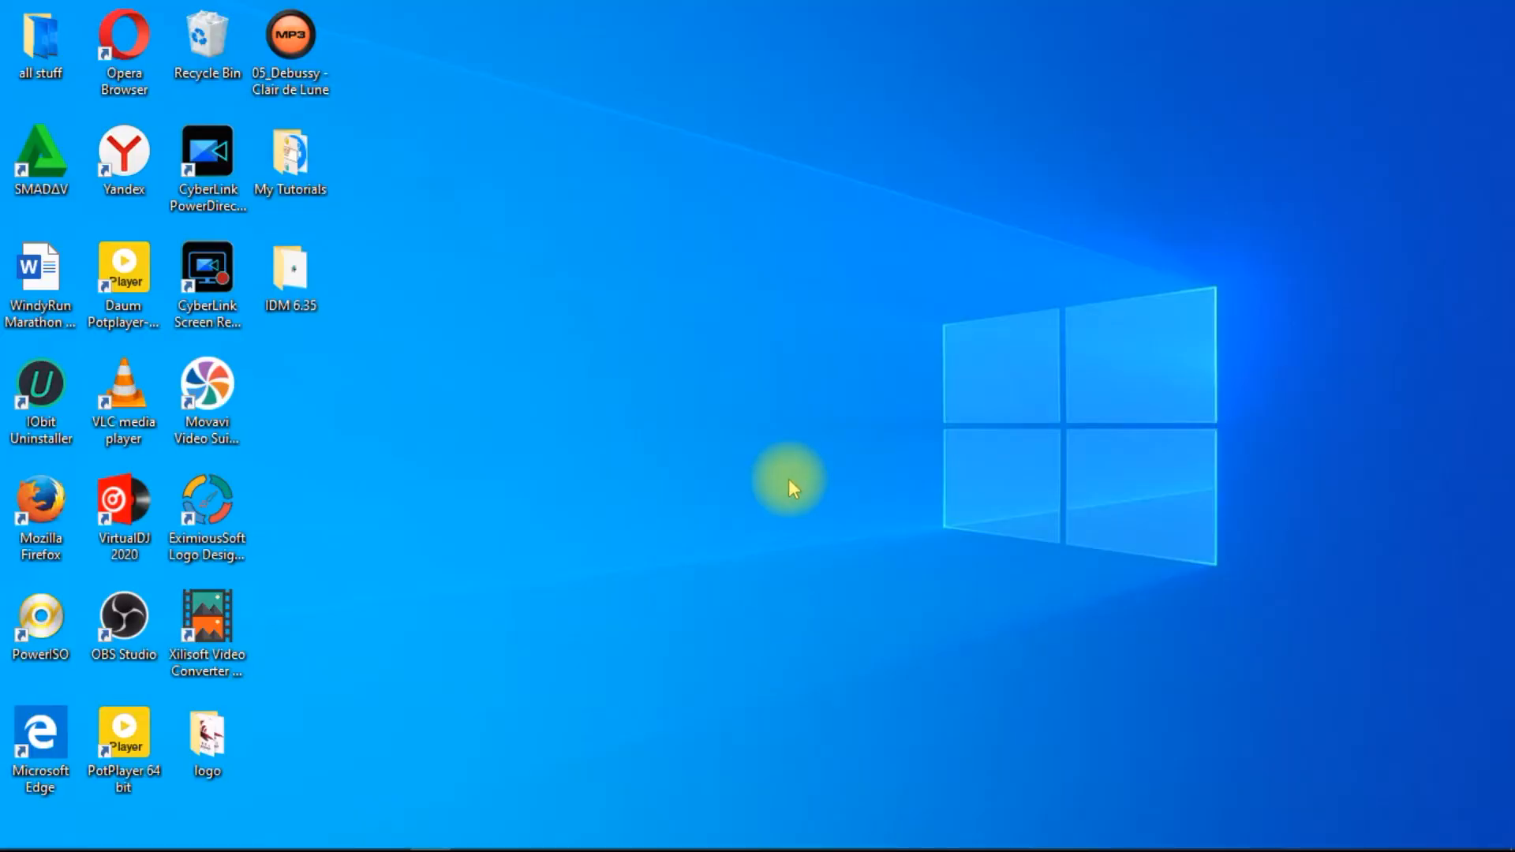
Run the idman635build5 installer from the desktop's IDM 6.35 folder with English as language, and continue to the license agreement.
{"action": "double_click", "coordinate": [288, 272]}
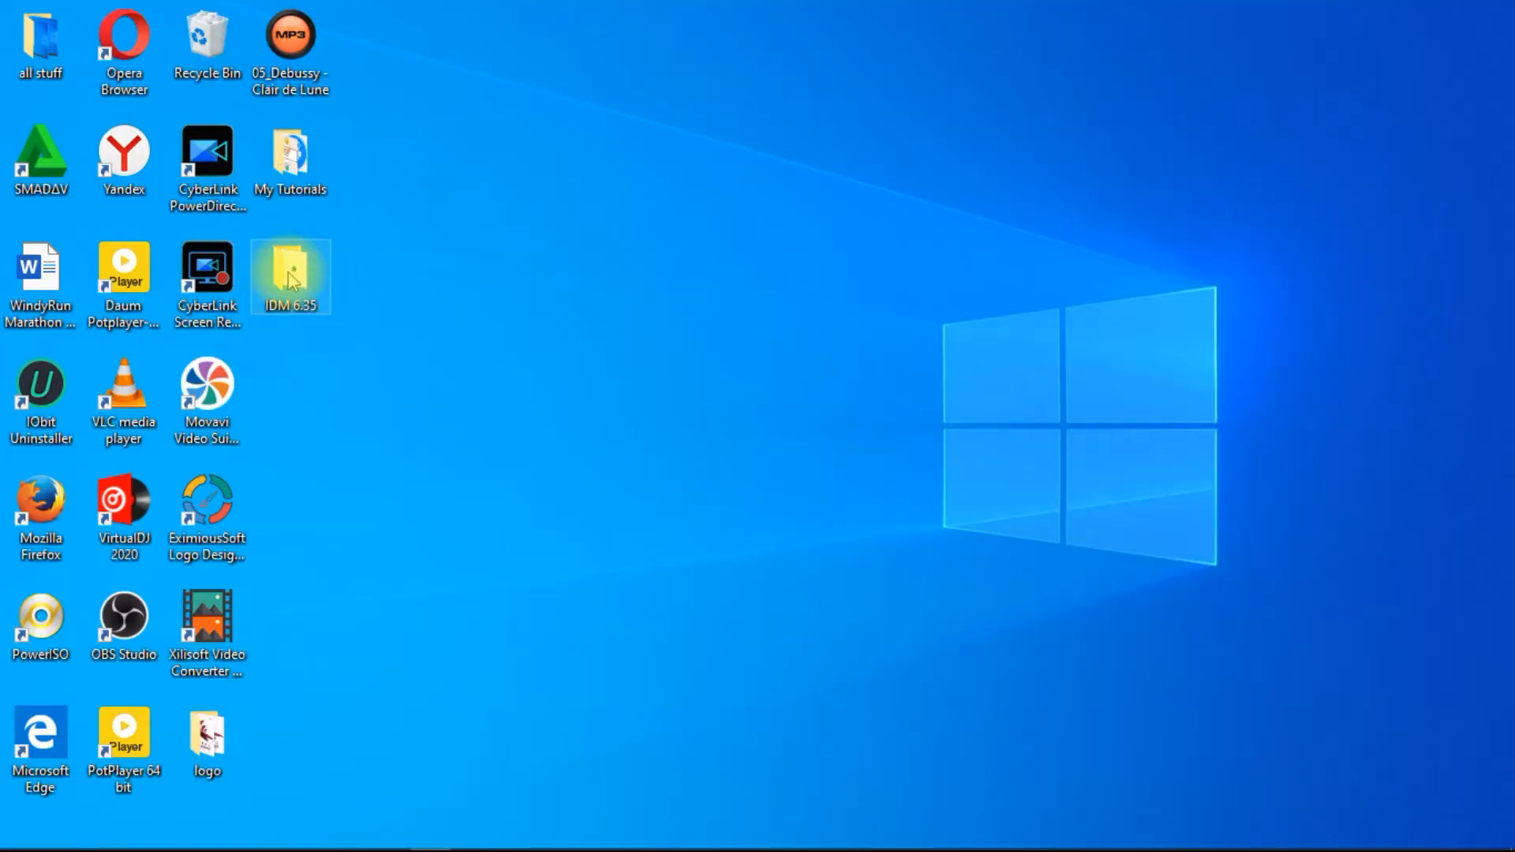
{"action": "double_click", "coordinate": [290, 277]}
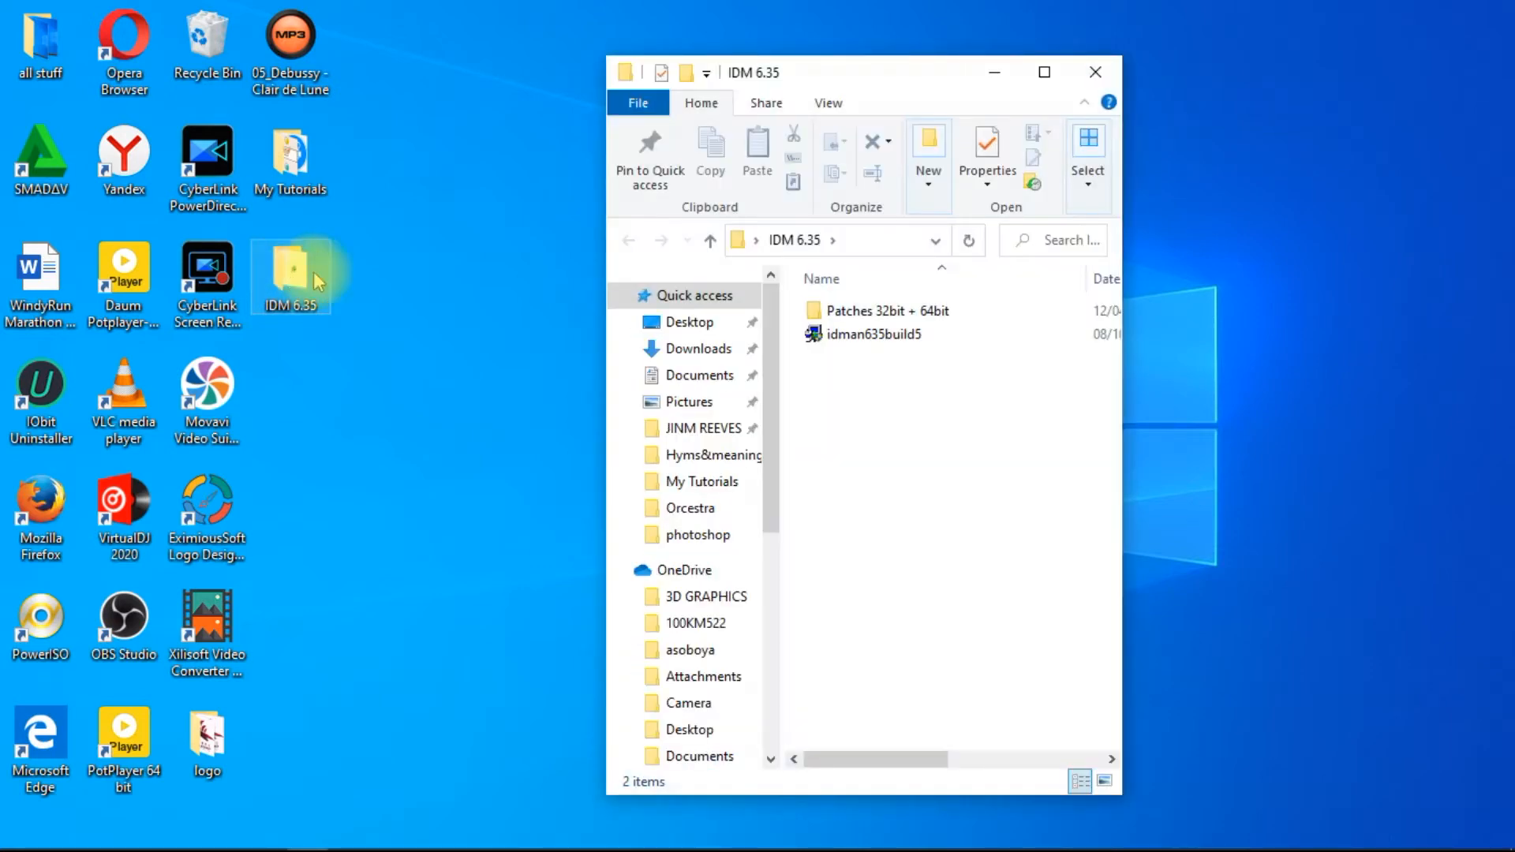
{"action": "double_click", "coordinate": [934, 340]}
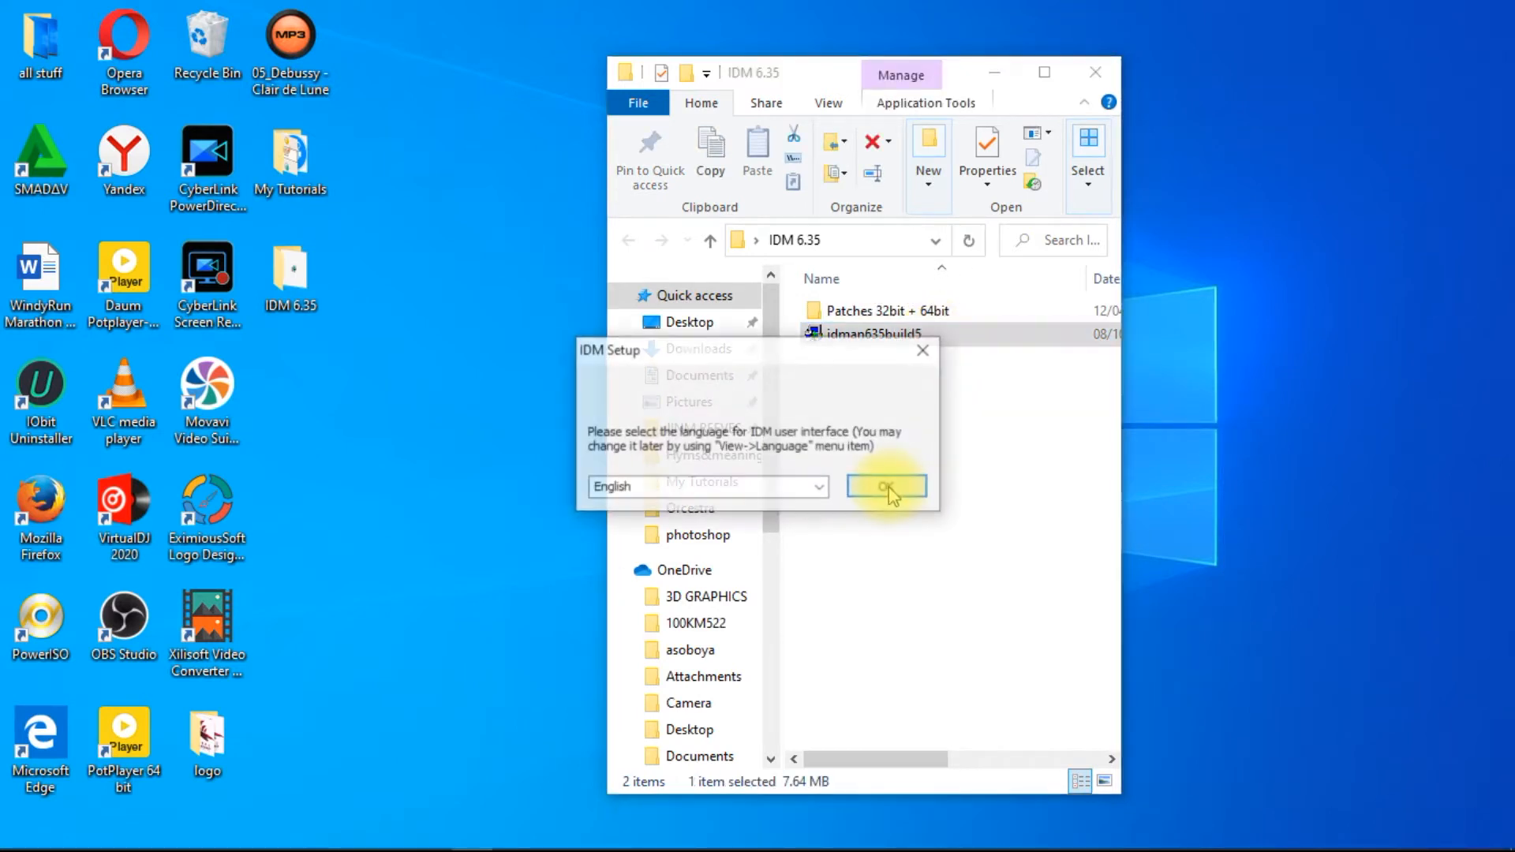
{"action": "left_click", "coordinate": [889, 489]}
{"action": "left_click", "coordinate": [840, 601]}
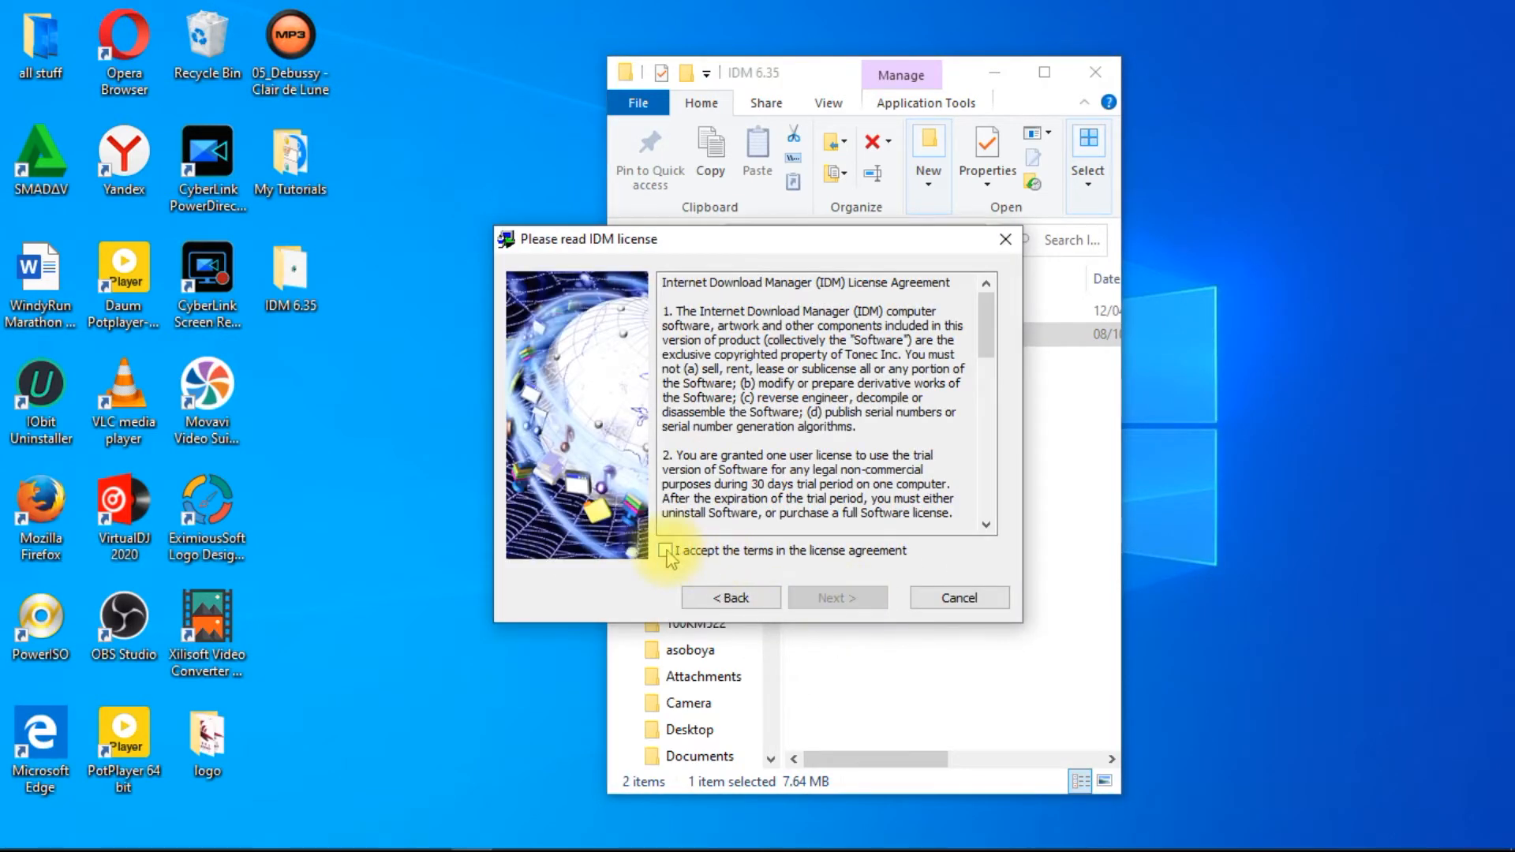
Accept the license agreement and install Internet Download Manager in the default folder with a desktop icon, finishing the setup.
{"action": "left_click", "coordinate": [667, 551]}
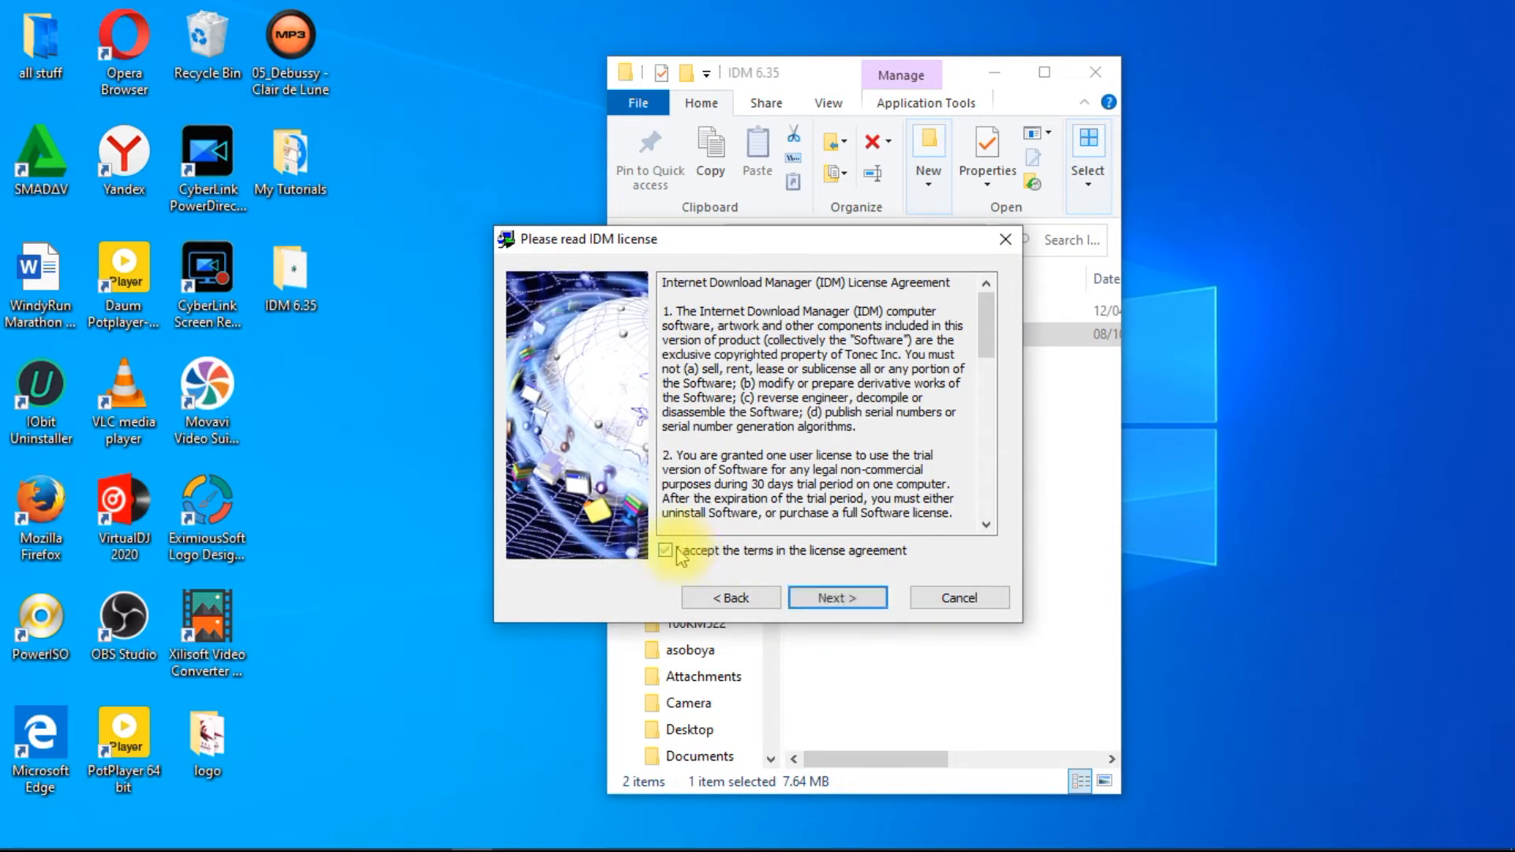
{"action": "left_click", "coordinate": [852, 599]}
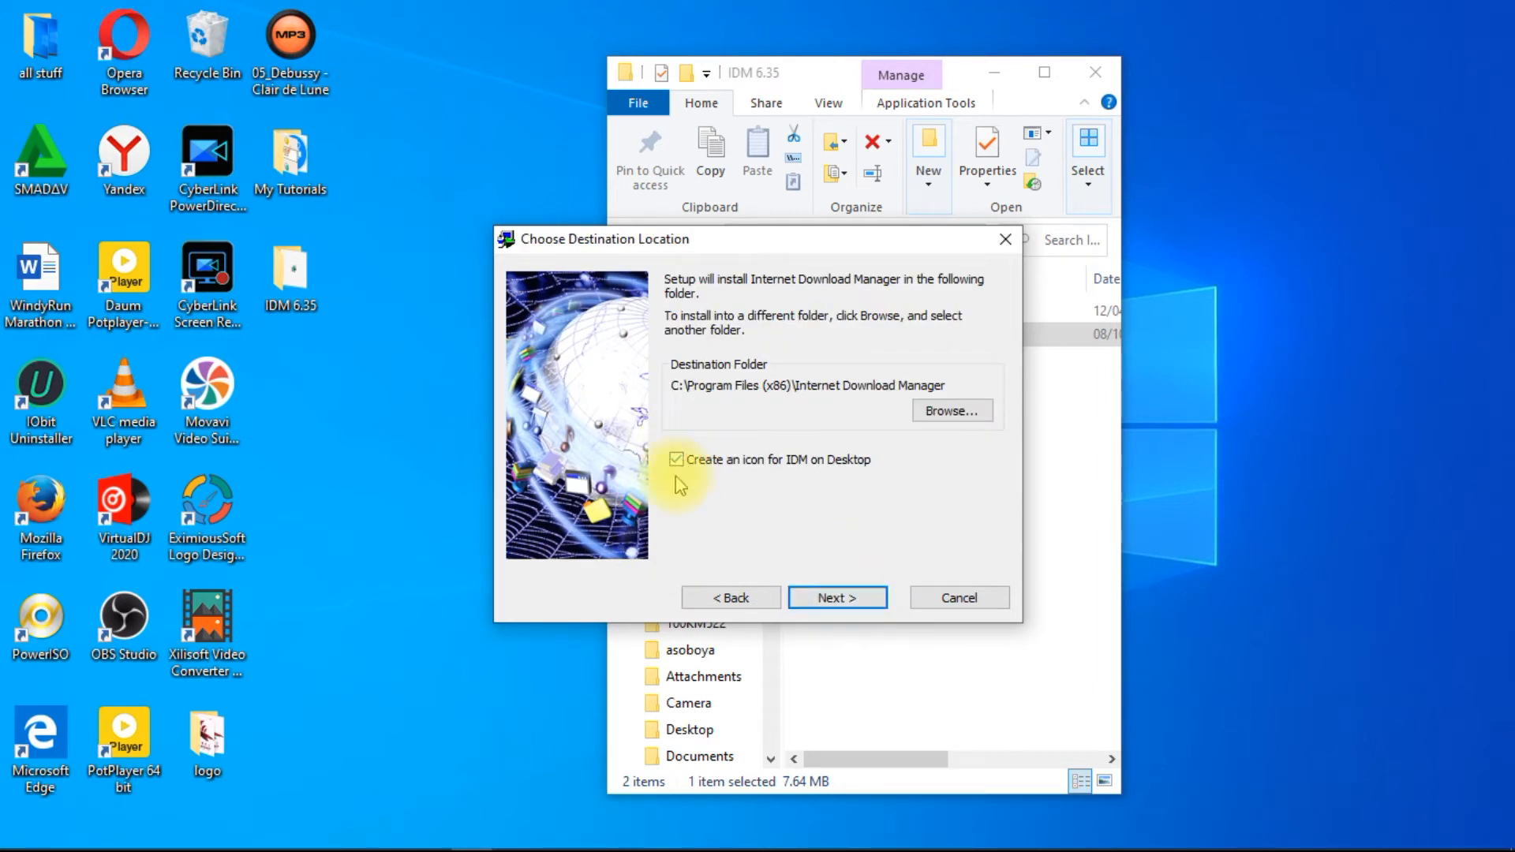
{"action": "left_click", "coordinate": [863, 601]}
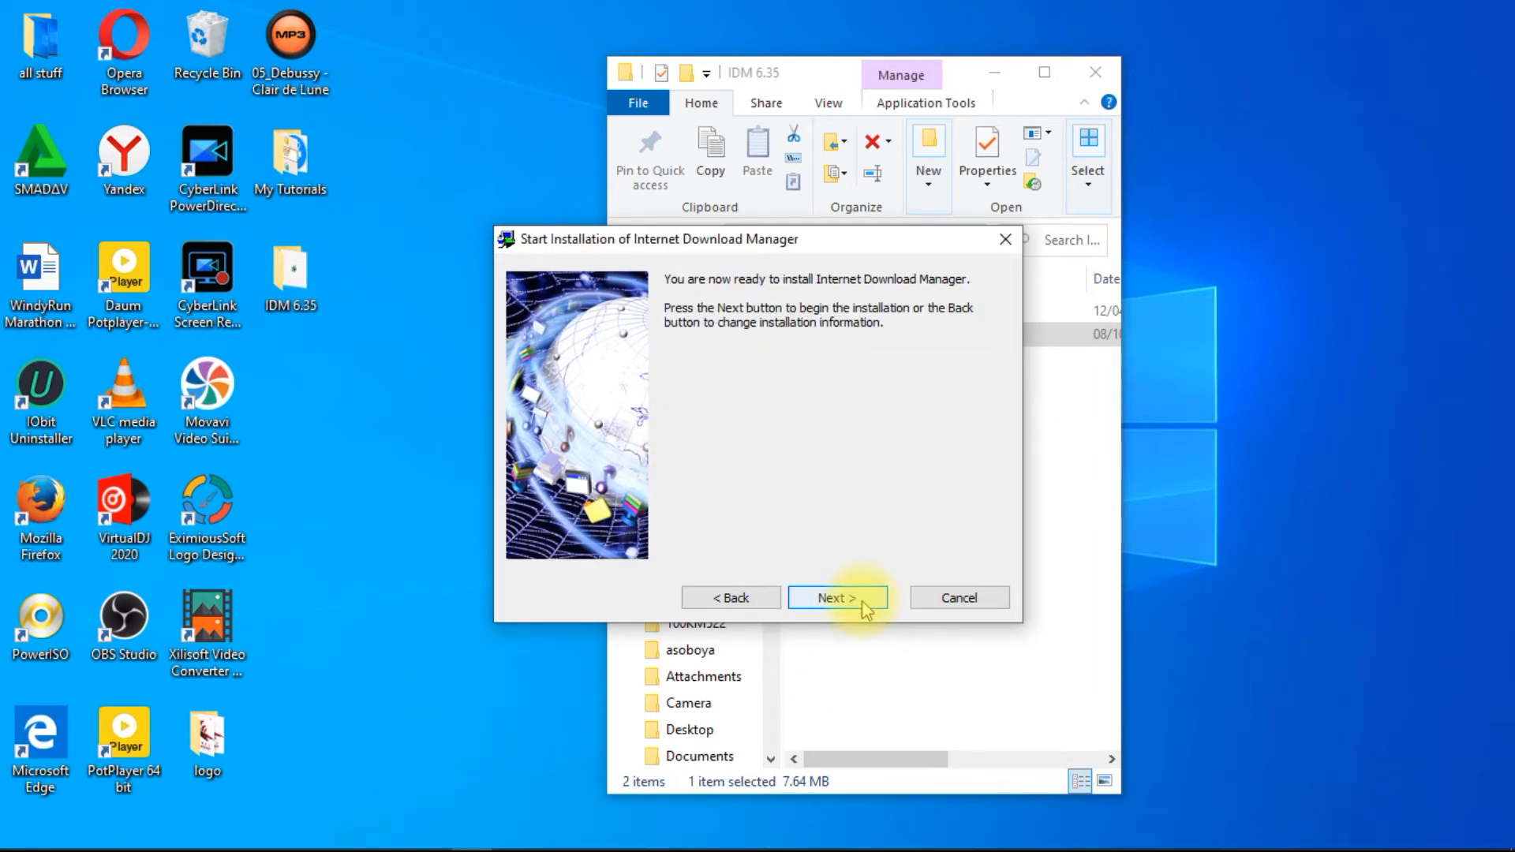
{"action": "left_click", "coordinate": [863, 601]}
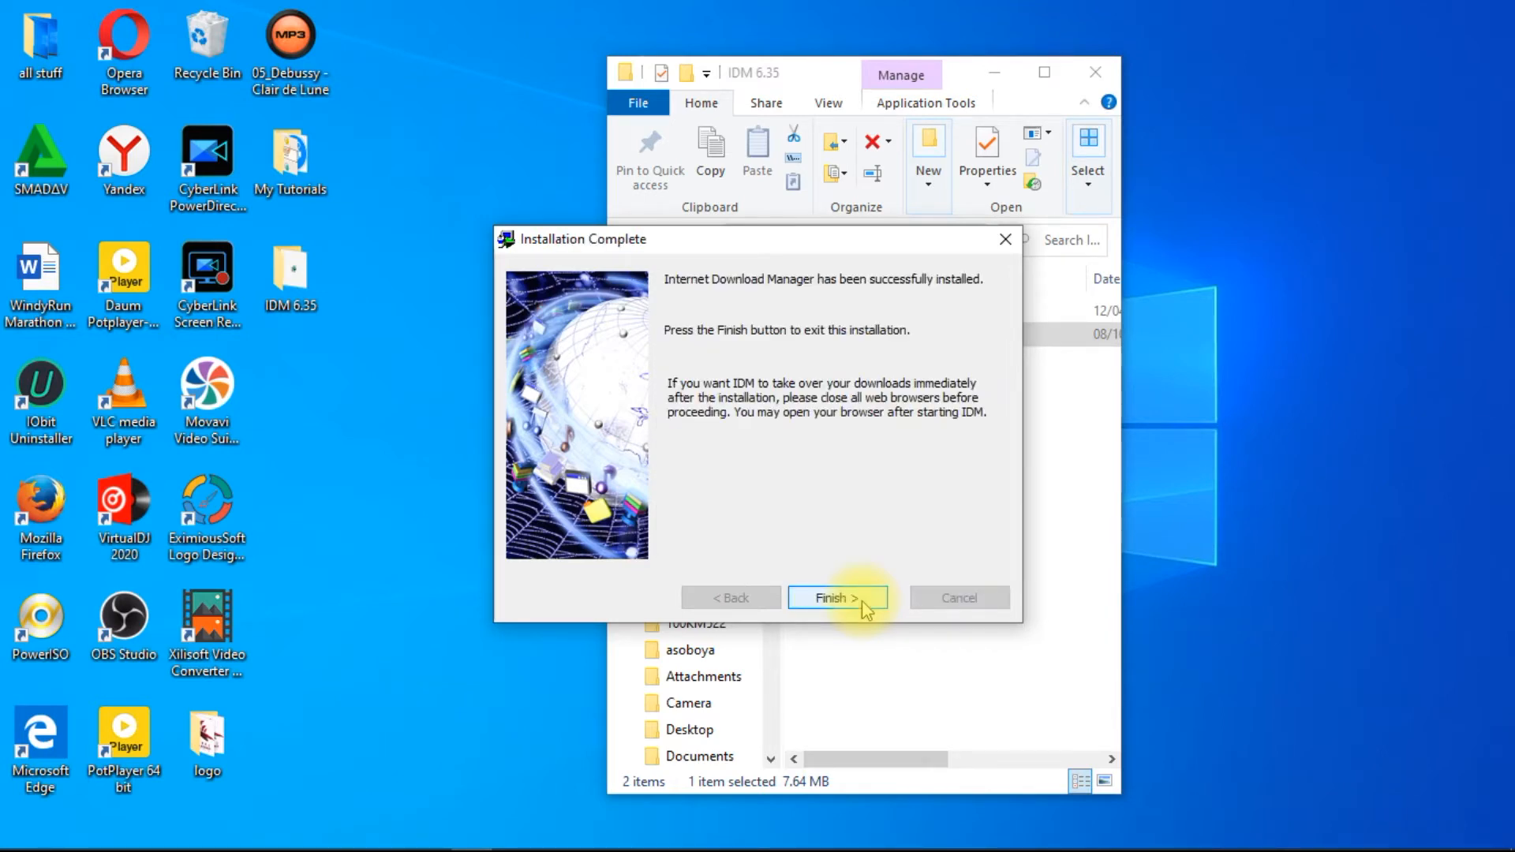
{"action": "left_click", "coordinate": [864, 600]}
{"action": "left_click", "coordinate": [930, 515]}
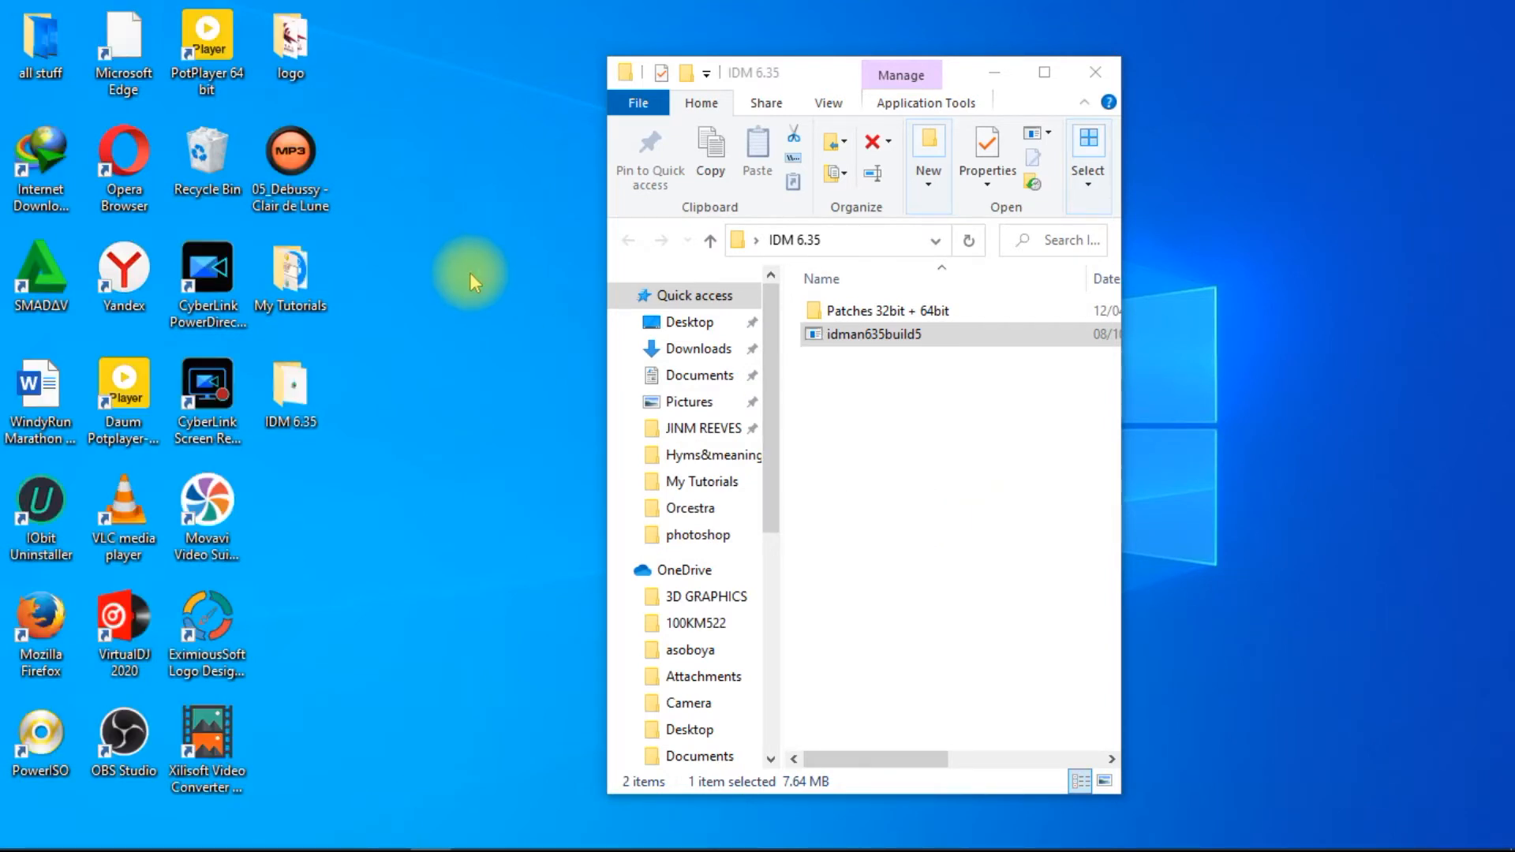
Launch Internet Download Manager to check its registration status, and dismiss the notice and the registration form.
{"action": "double_click", "coordinate": [57, 154]}
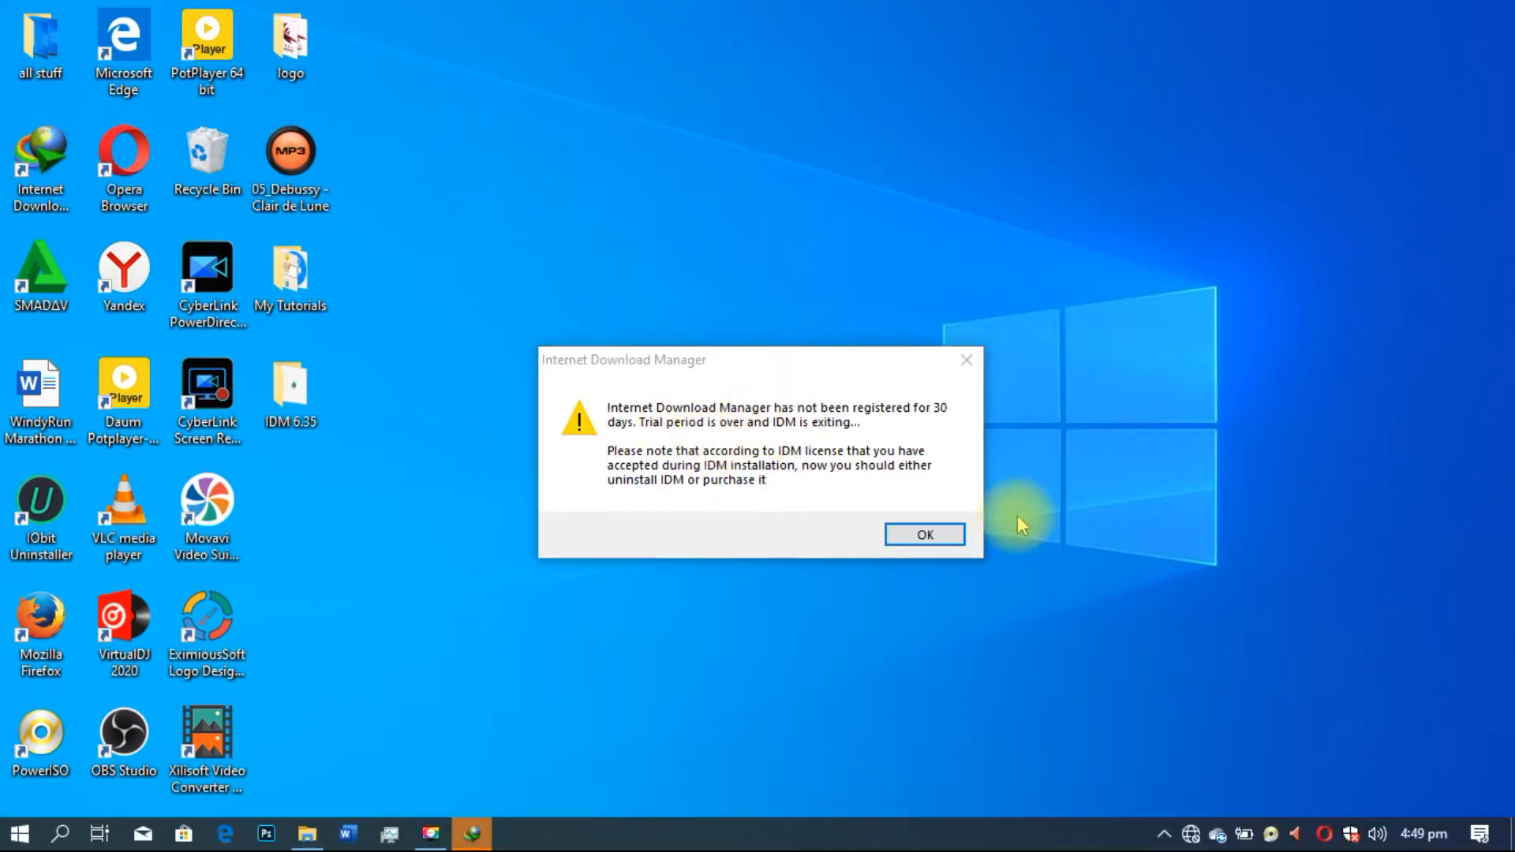
{"action": "left_click", "coordinate": [957, 536]}
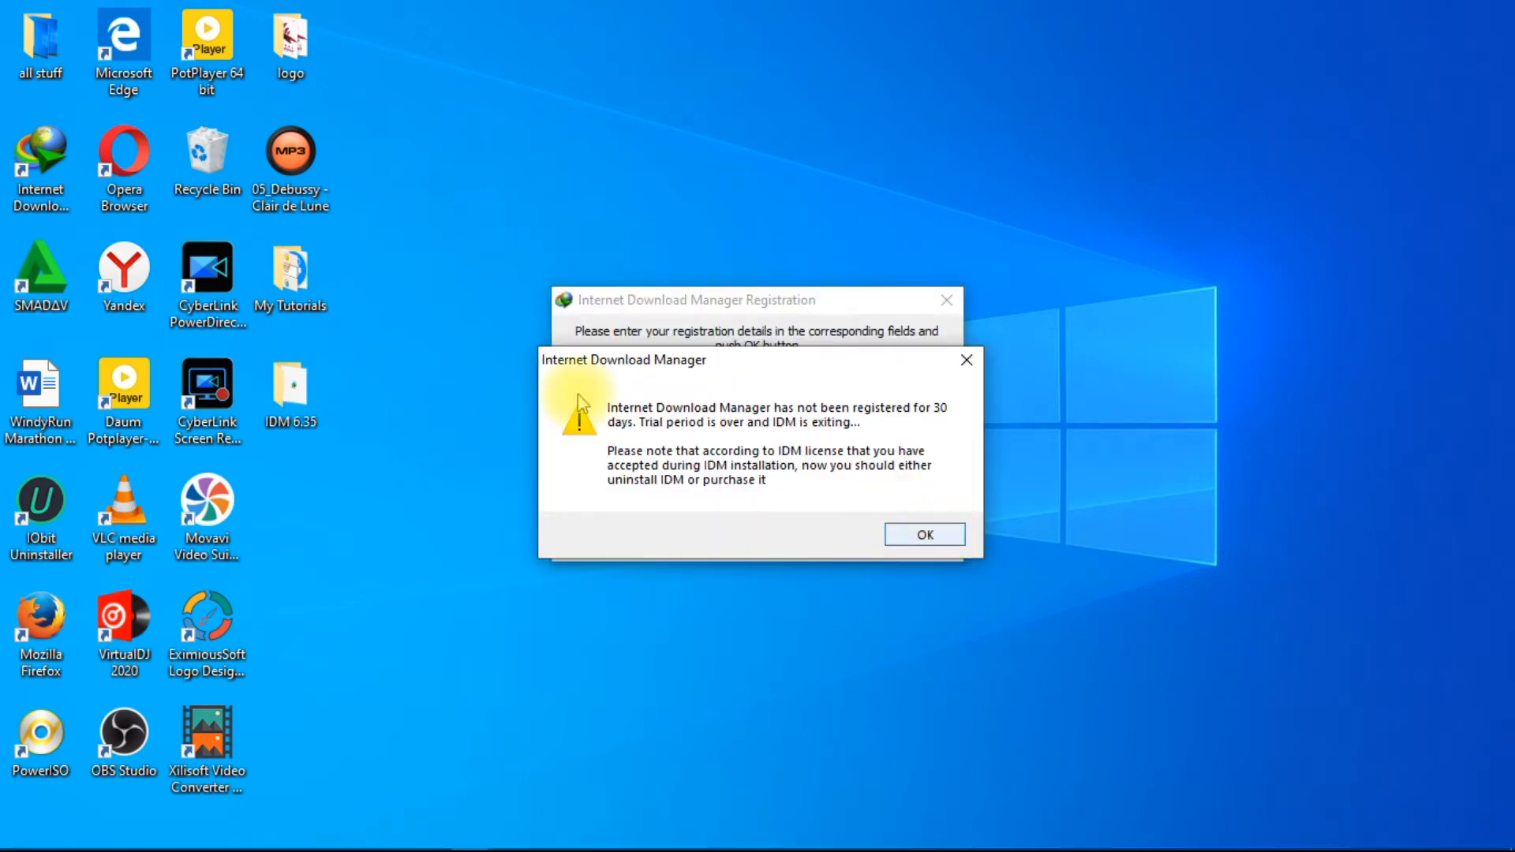
{"action": "left_click", "coordinate": [930, 532]}
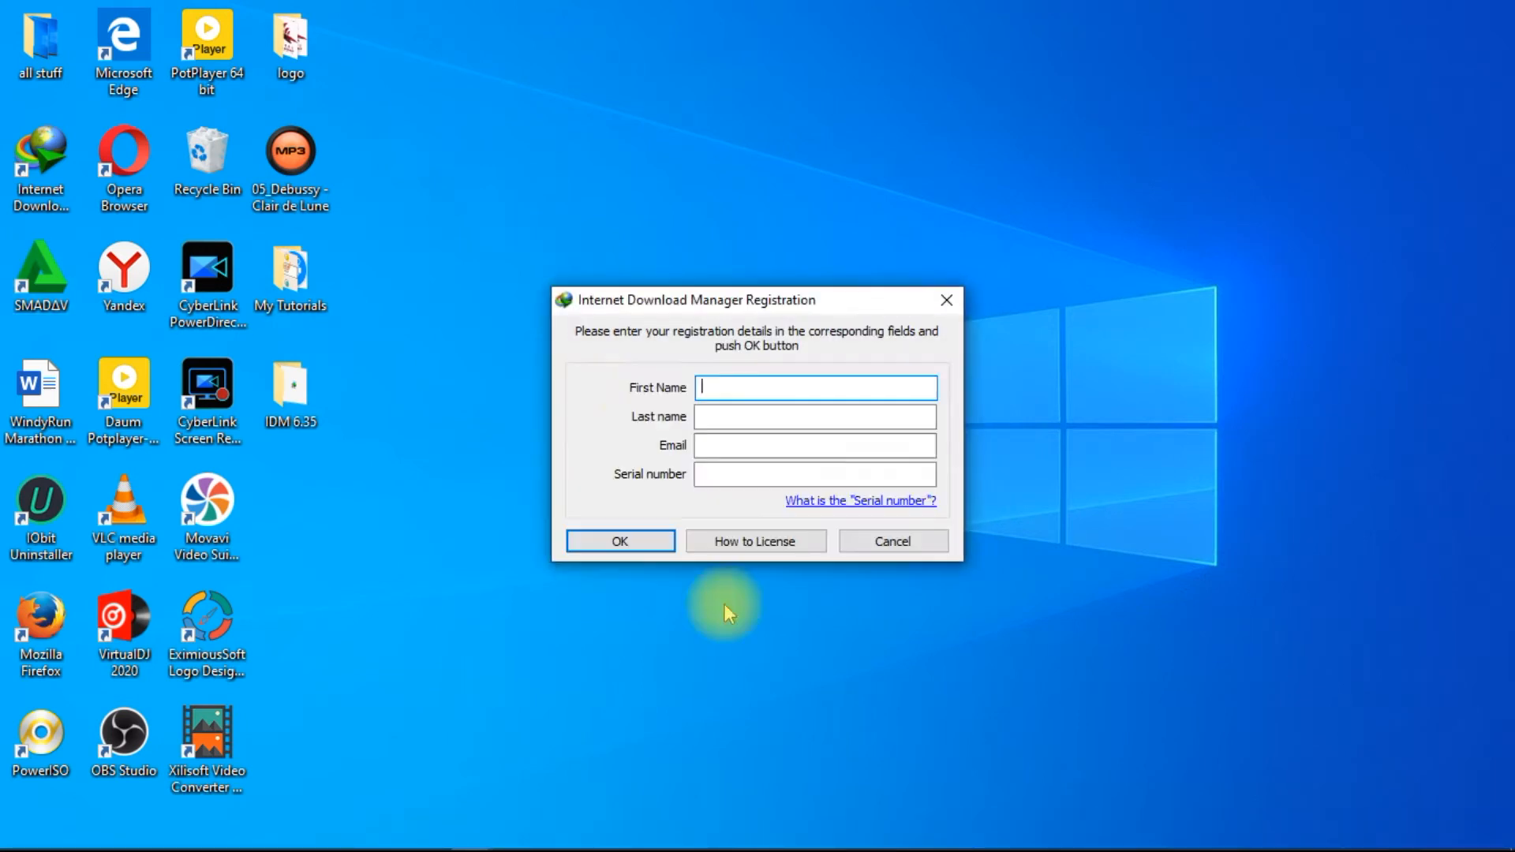
{"action": "left_click", "coordinate": [623, 541]}
{"action": "left_click", "coordinate": [813, 474]}
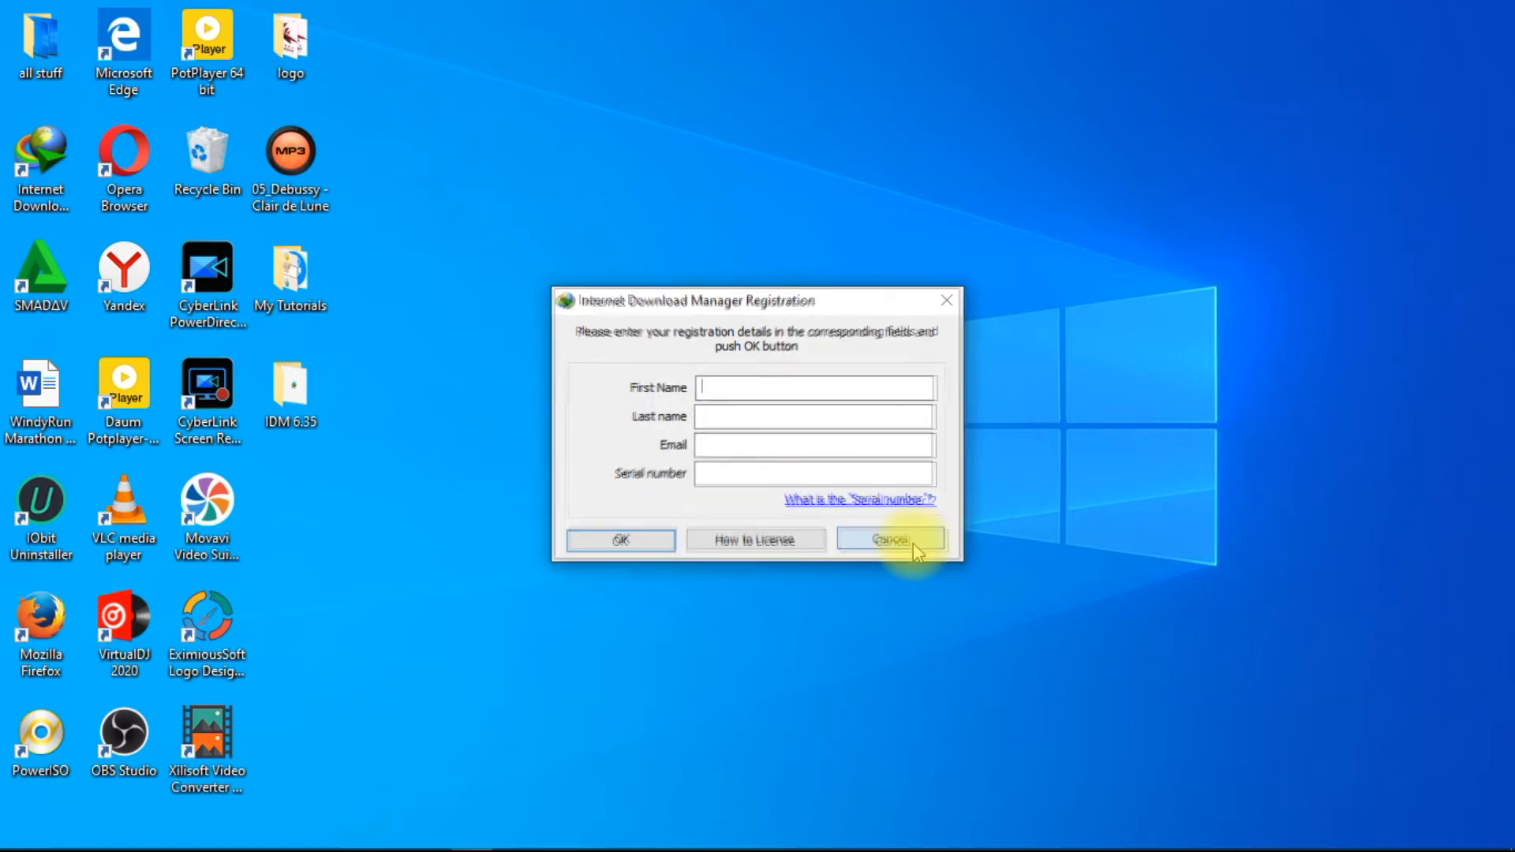
{"action": "left_click", "coordinate": [915, 550]}
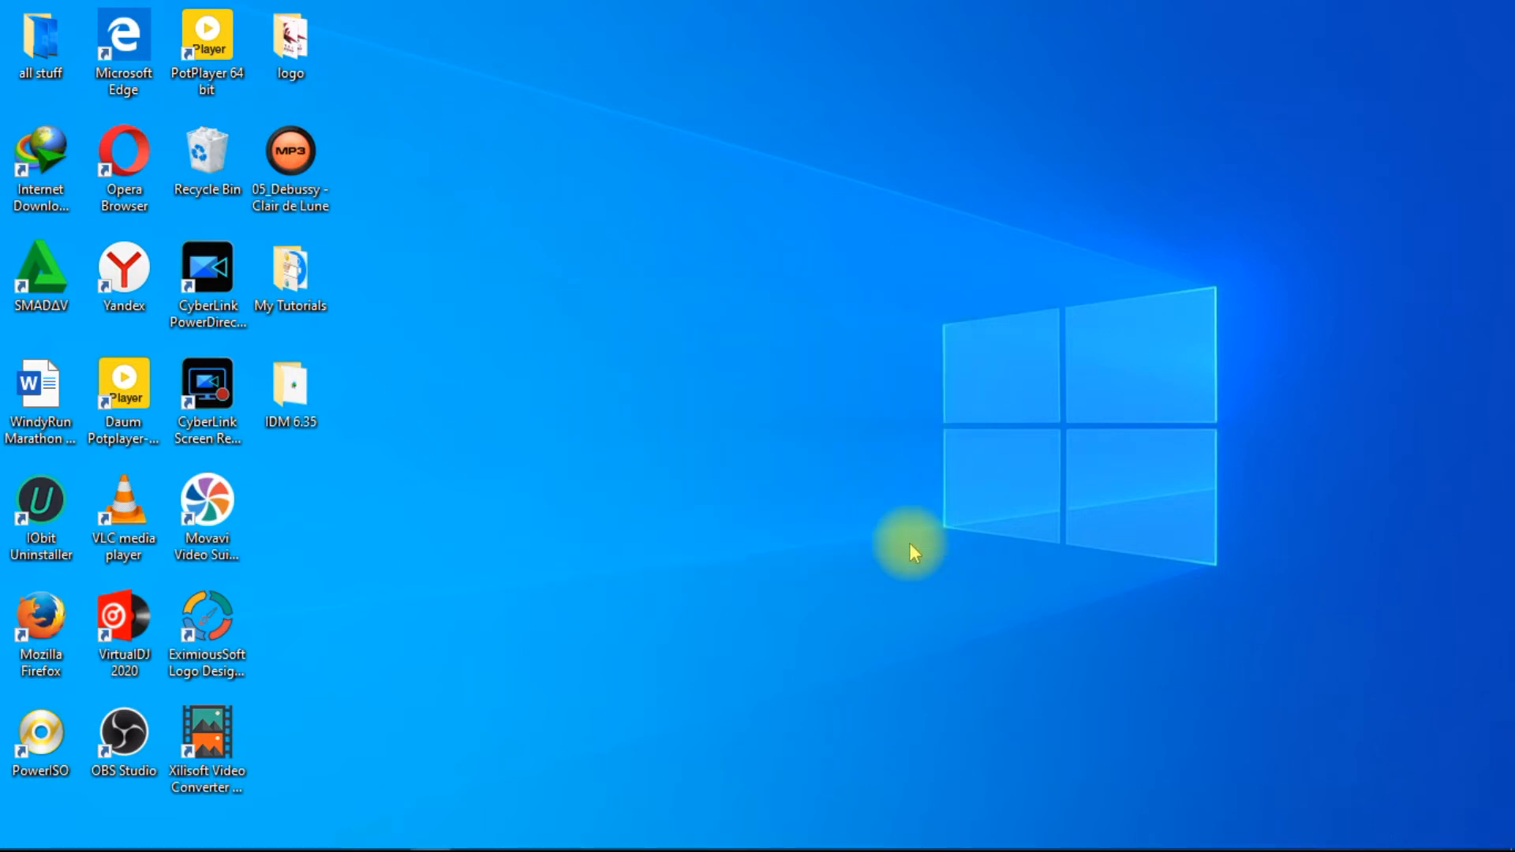
Copy the file 64bit Patch build 1 from the Patches 32bit + 64bit folder inside IDM 6.35, and close the folder.
{"action": "double_click", "coordinate": [297, 400]}
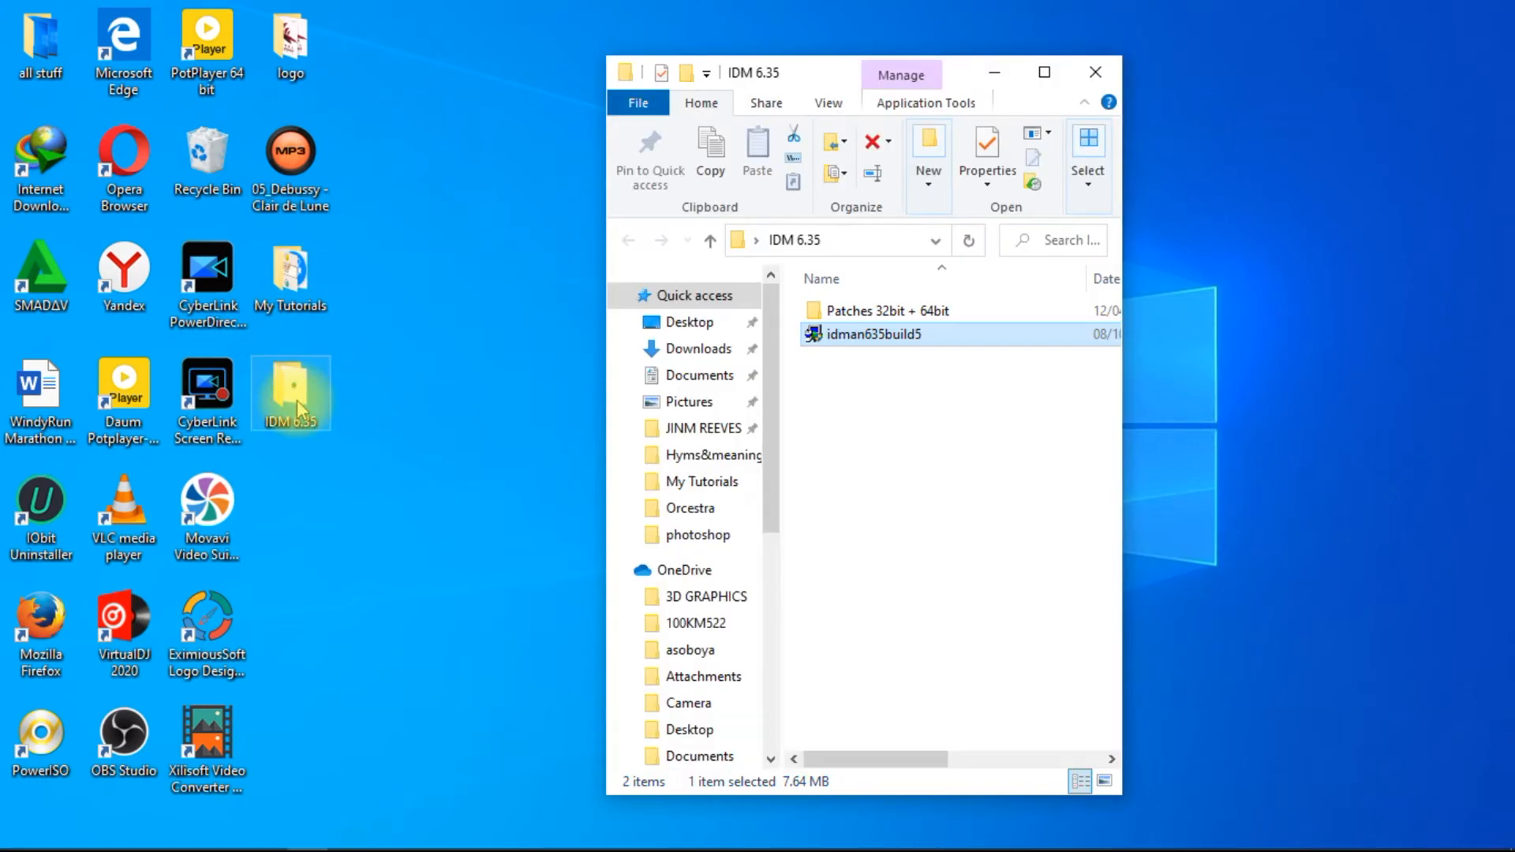
{"action": "left_click", "coordinate": [898, 312]}
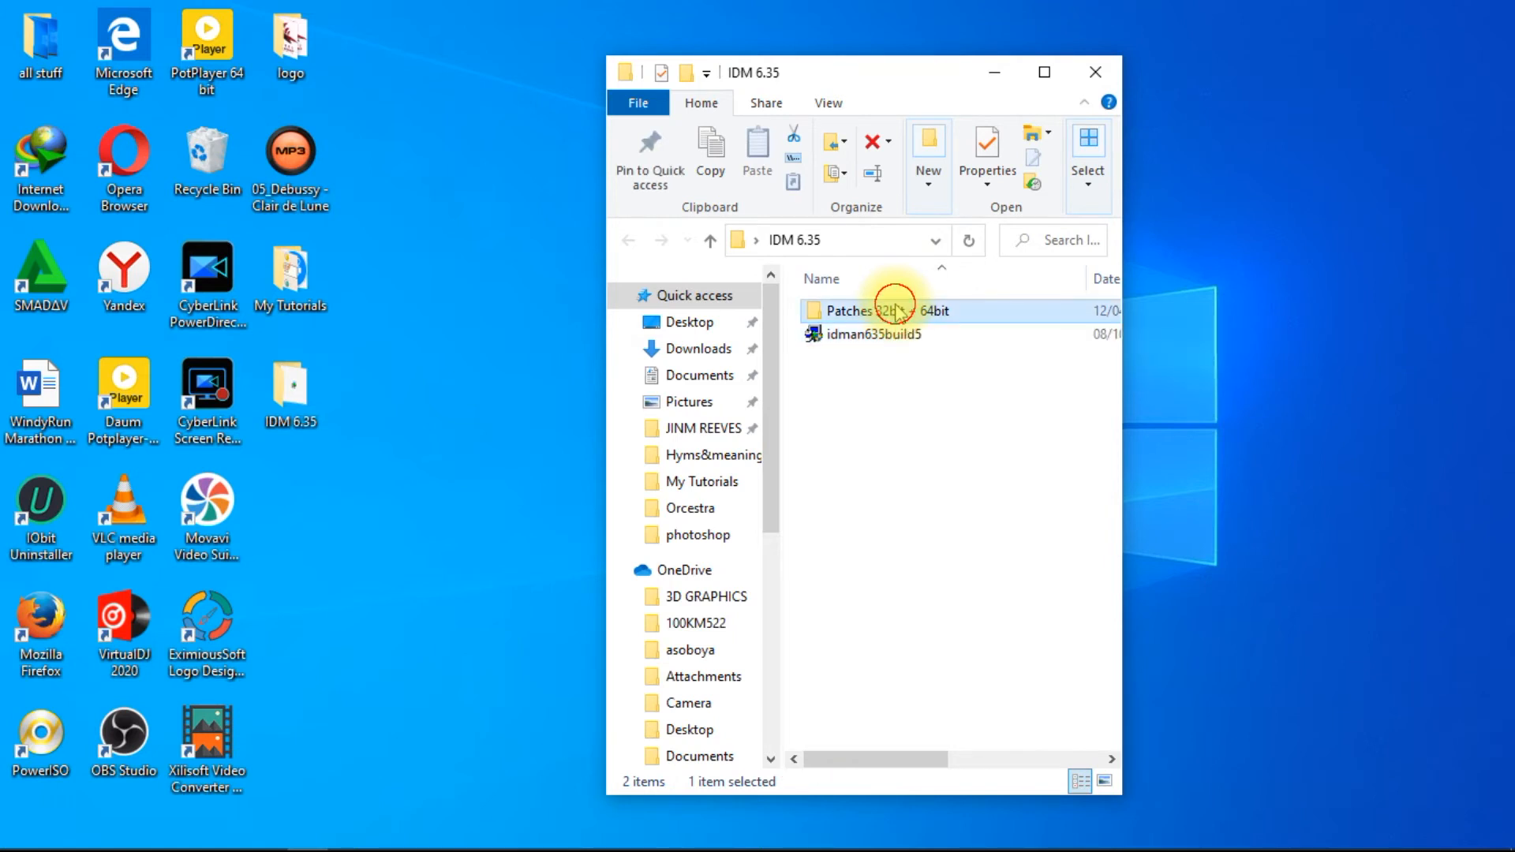
{"action": "double_click", "coordinate": [898, 312]}
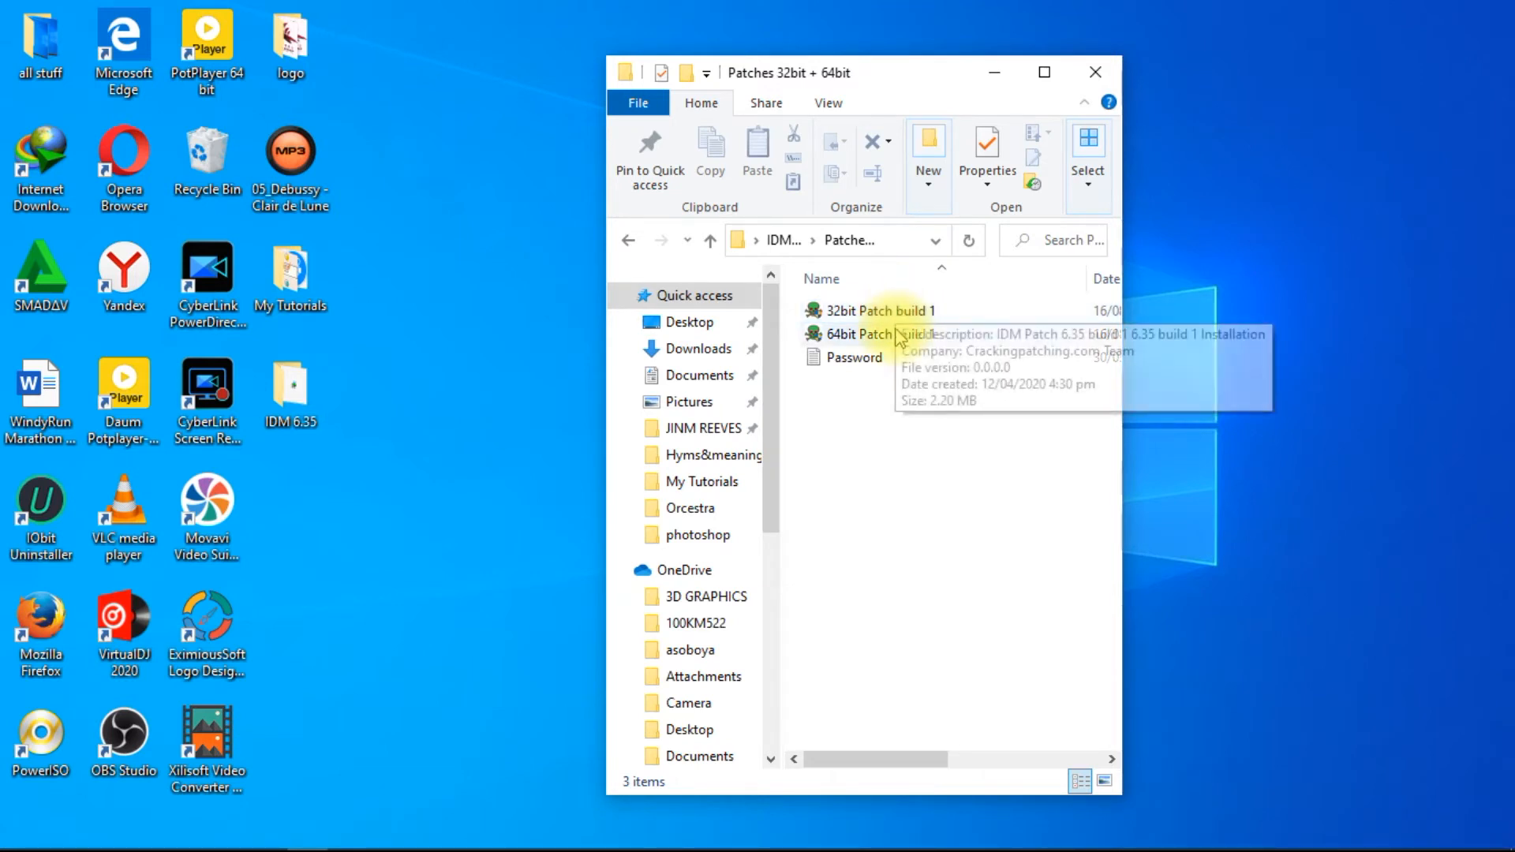
{"action": "left_click", "coordinate": [898, 336]}
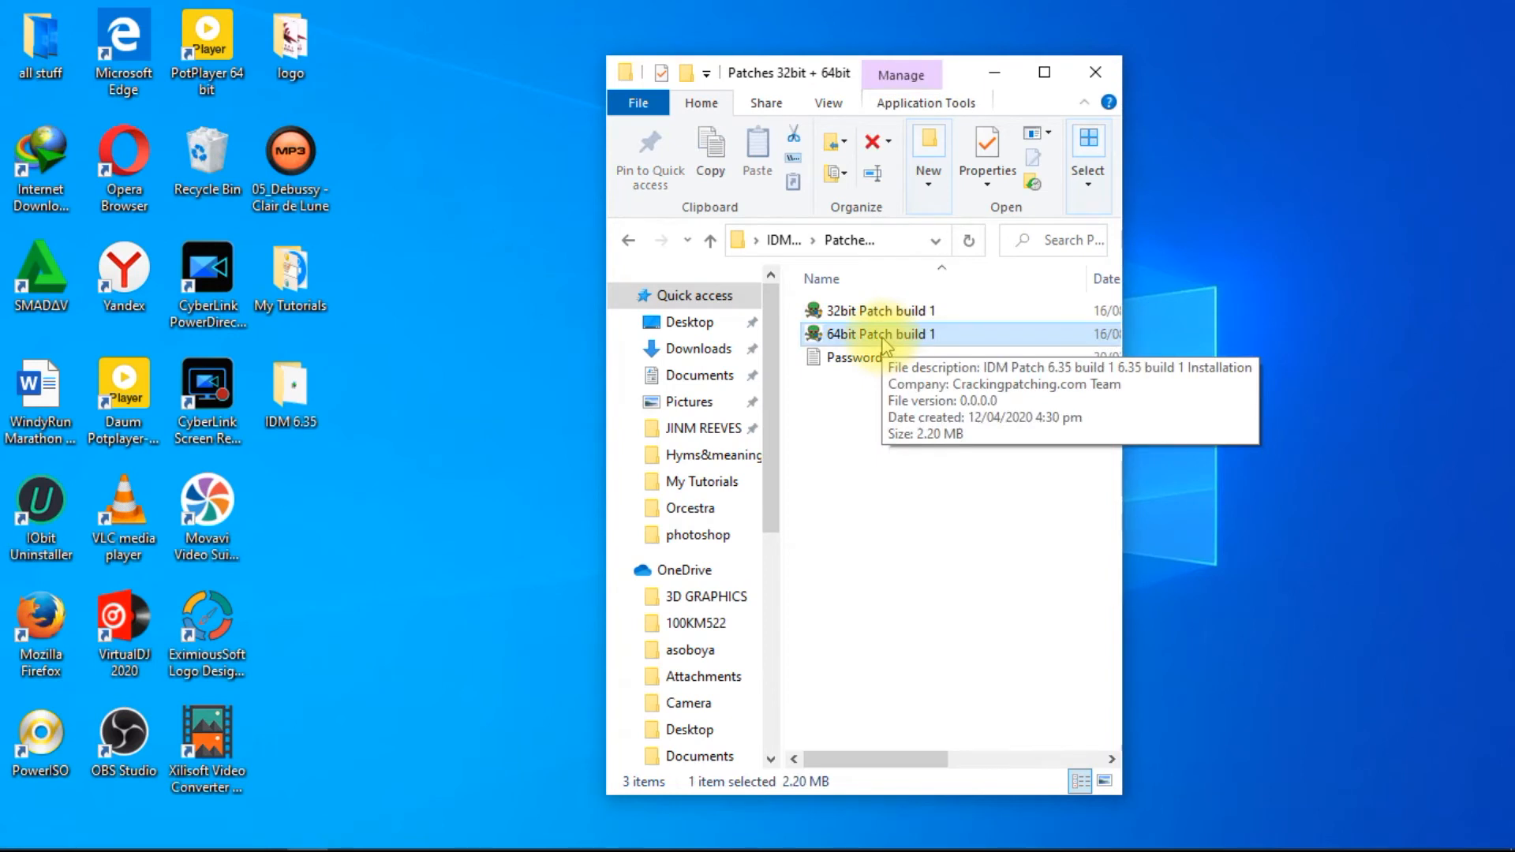
{"action": "key", "text": "ctrl+c"}
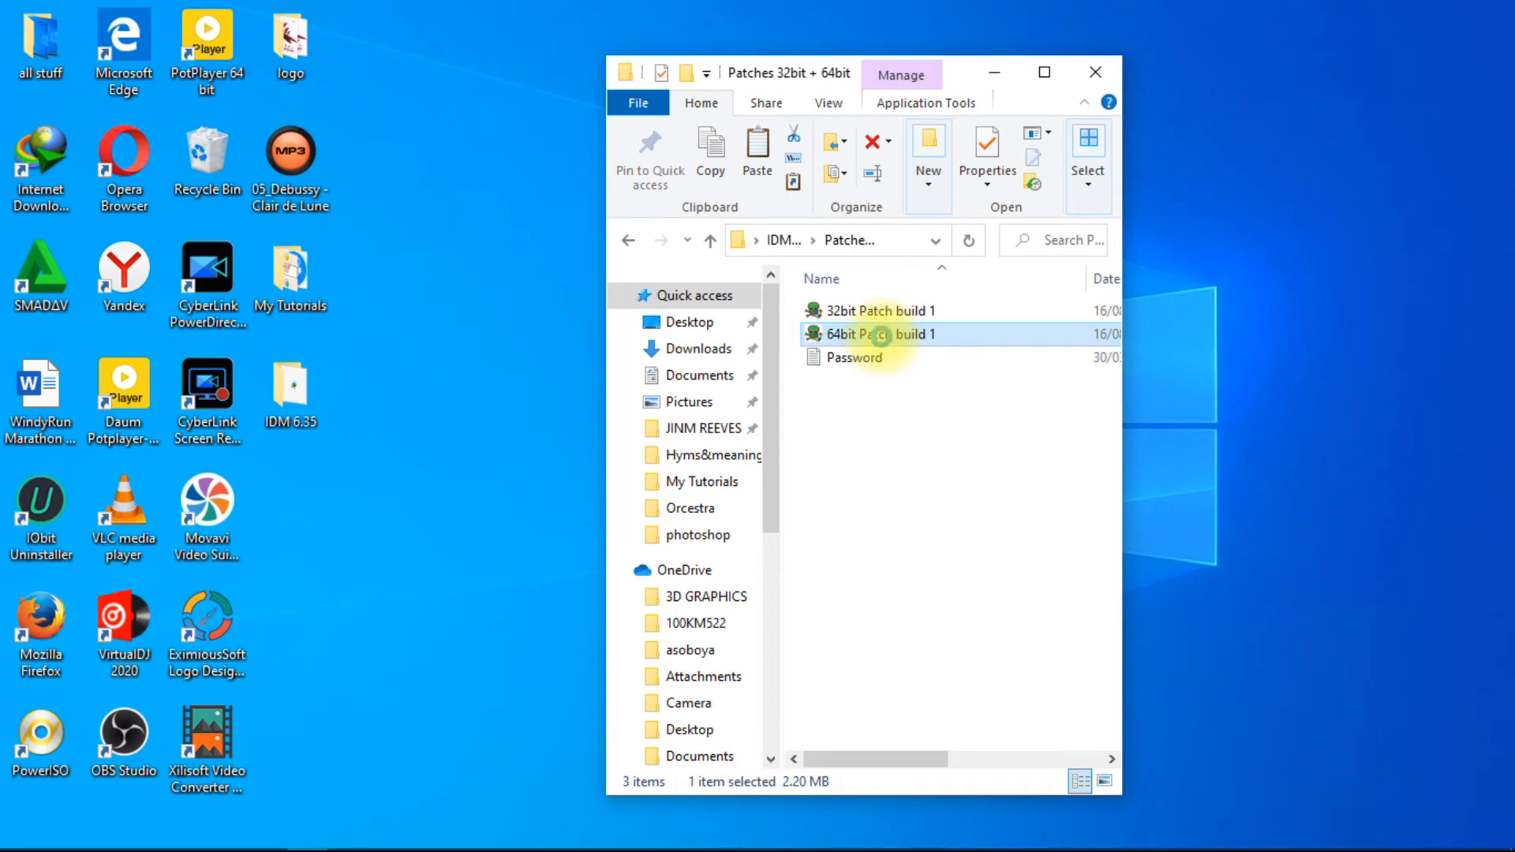
{"action": "right_click", "coordinate": [886, 347]}
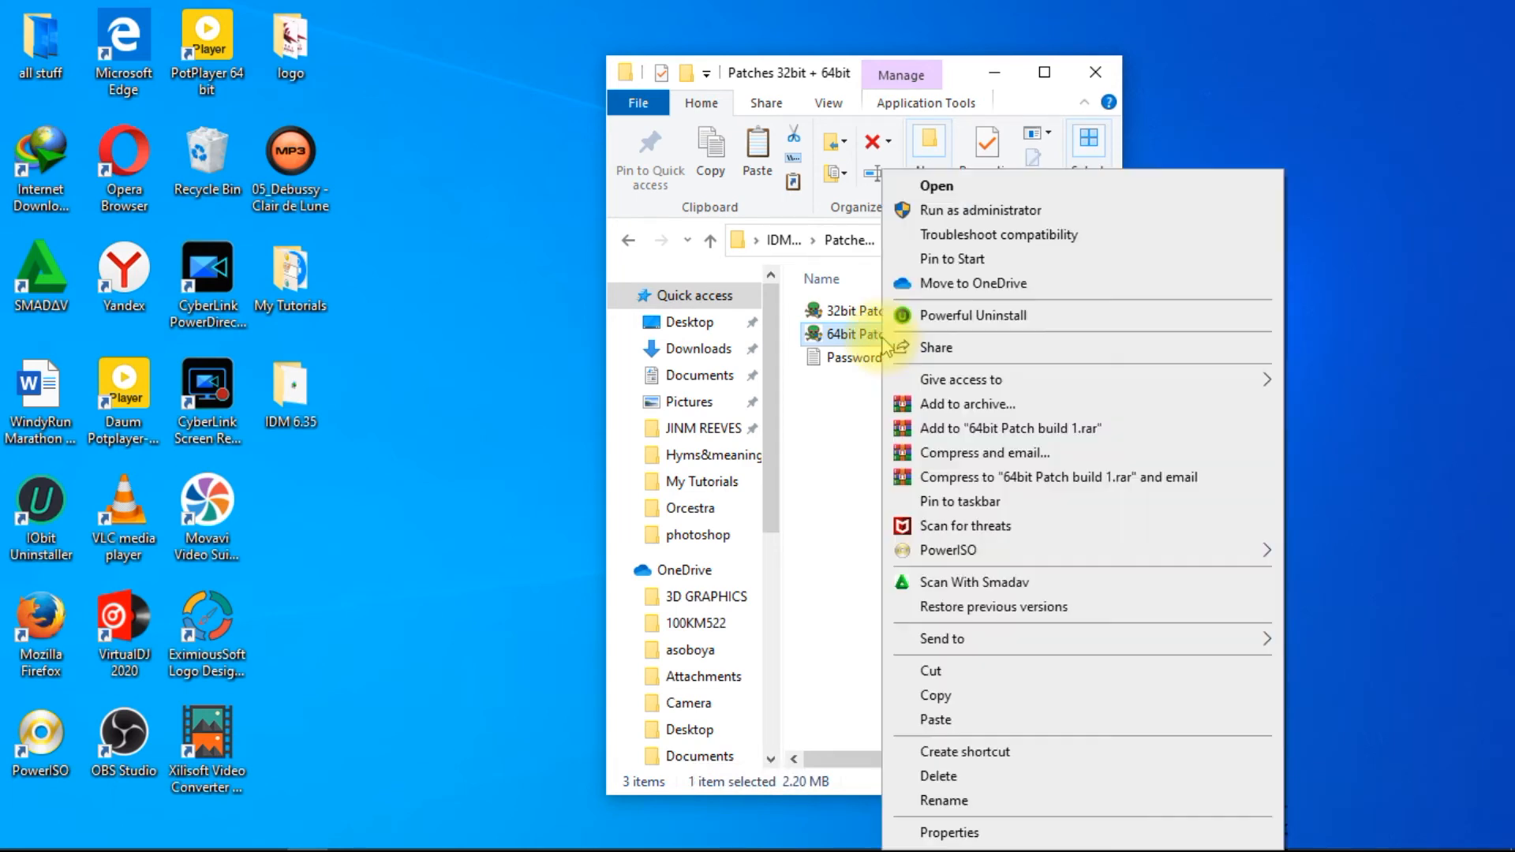
{"action": "left_click", "coordinate": [974, 696]}
{"action": "left_click", "coordinate": [971, 619]}
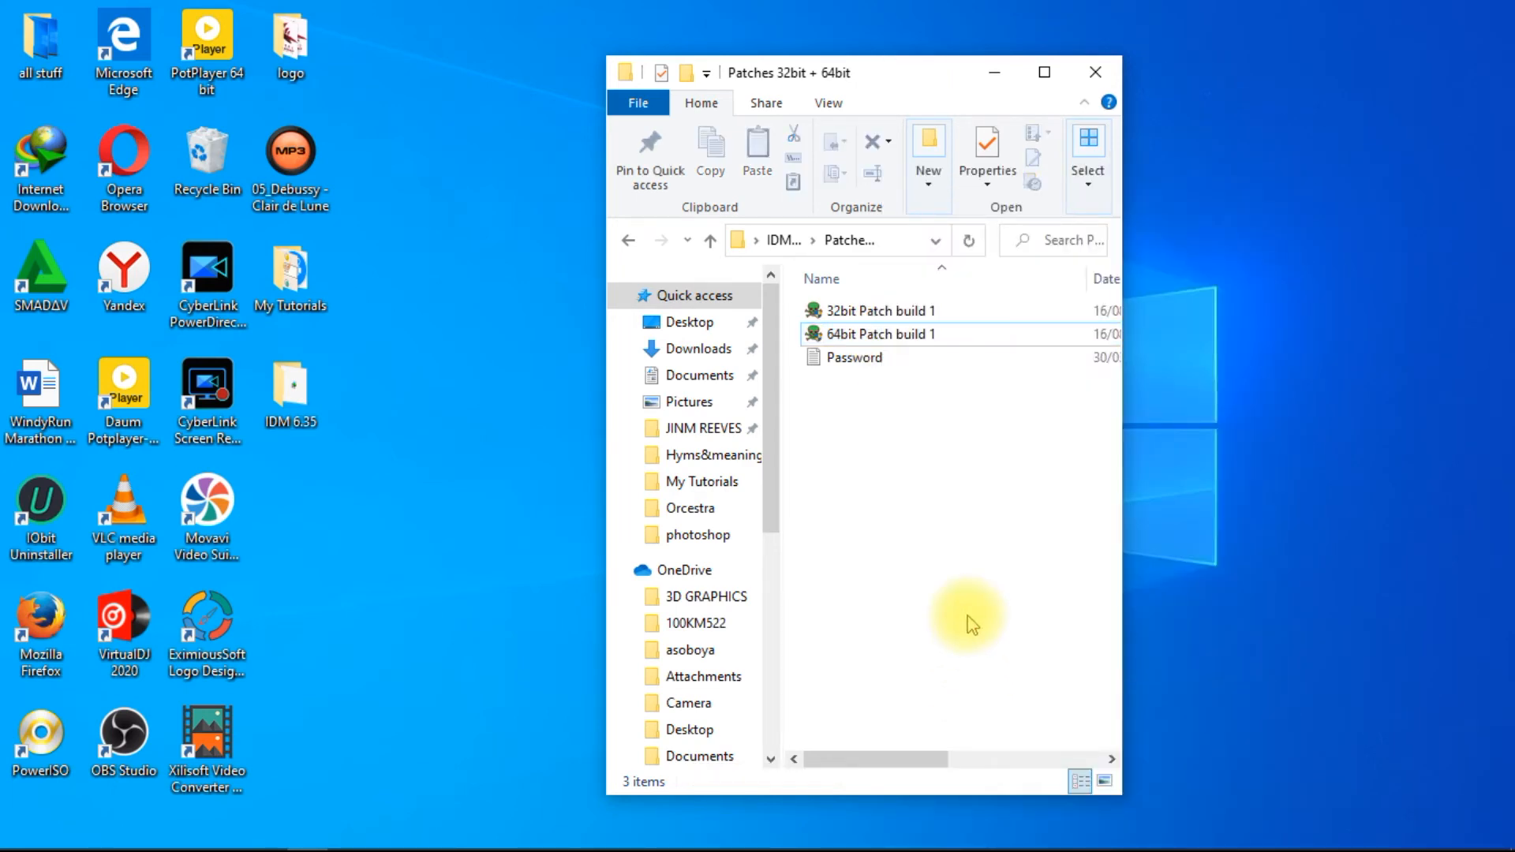
{"action": "left_click", "coordinate": [1095, 72]}
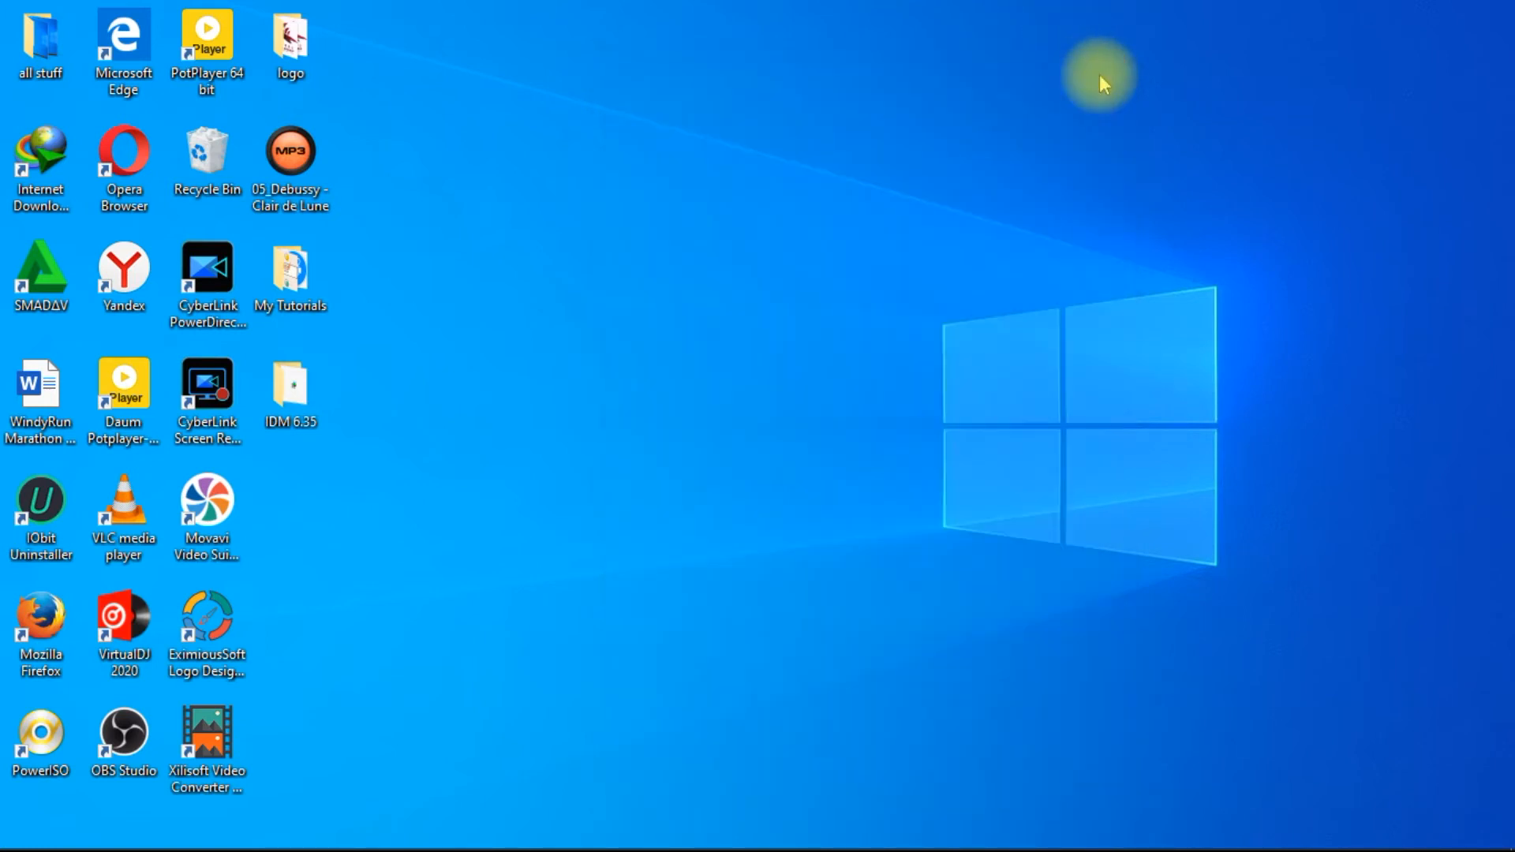
Paste the copied patch file into the Internet Download Manager shortcut's file location, granting administrator permission.
{"action": "left_click", "coordinate": [46, 161]}
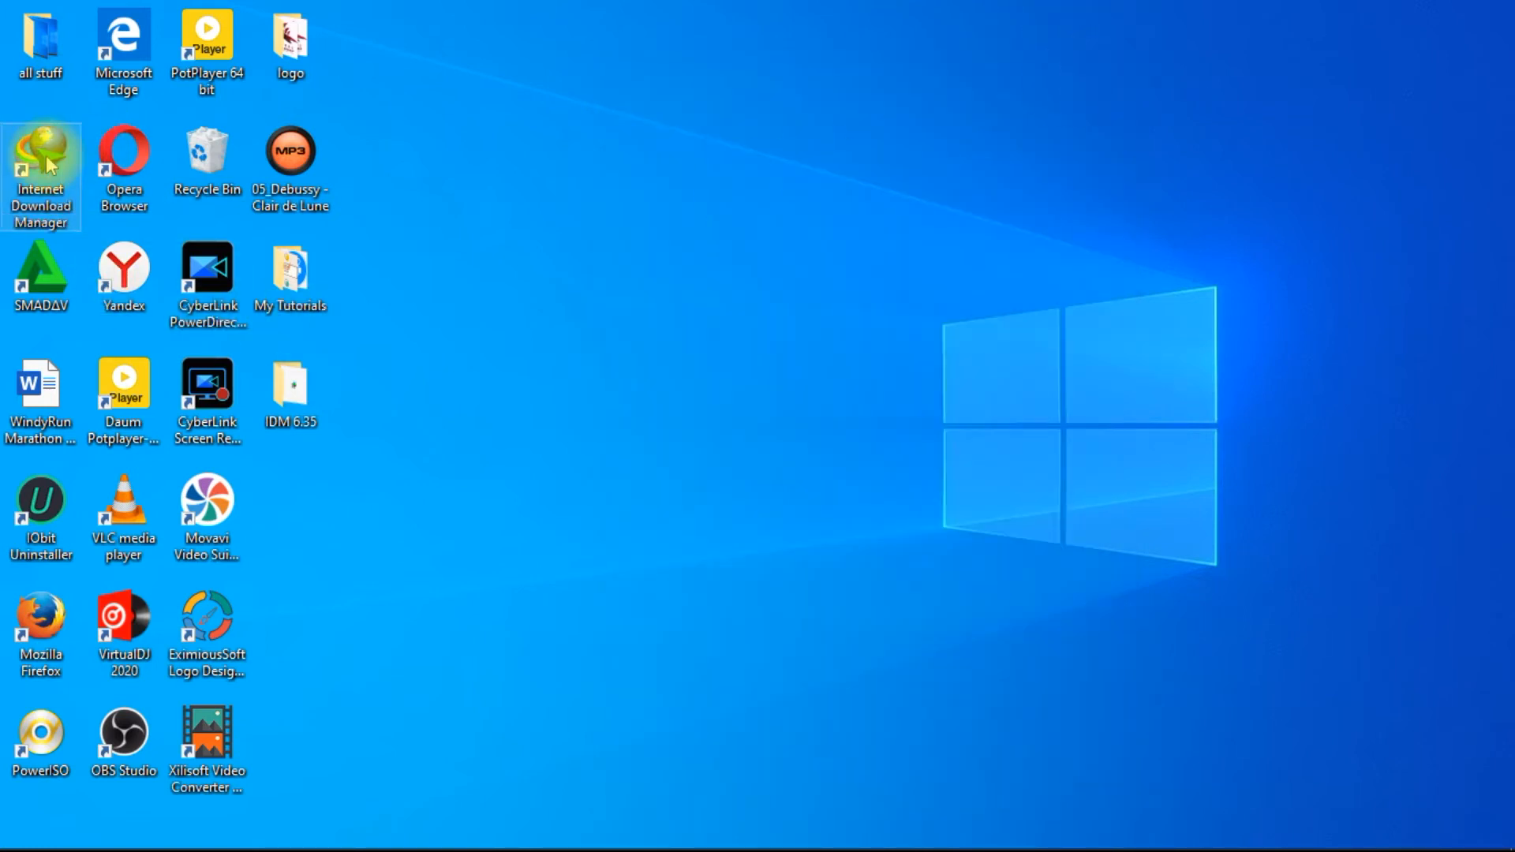
{"action": "right_click", "coordinate": [46, 162]}
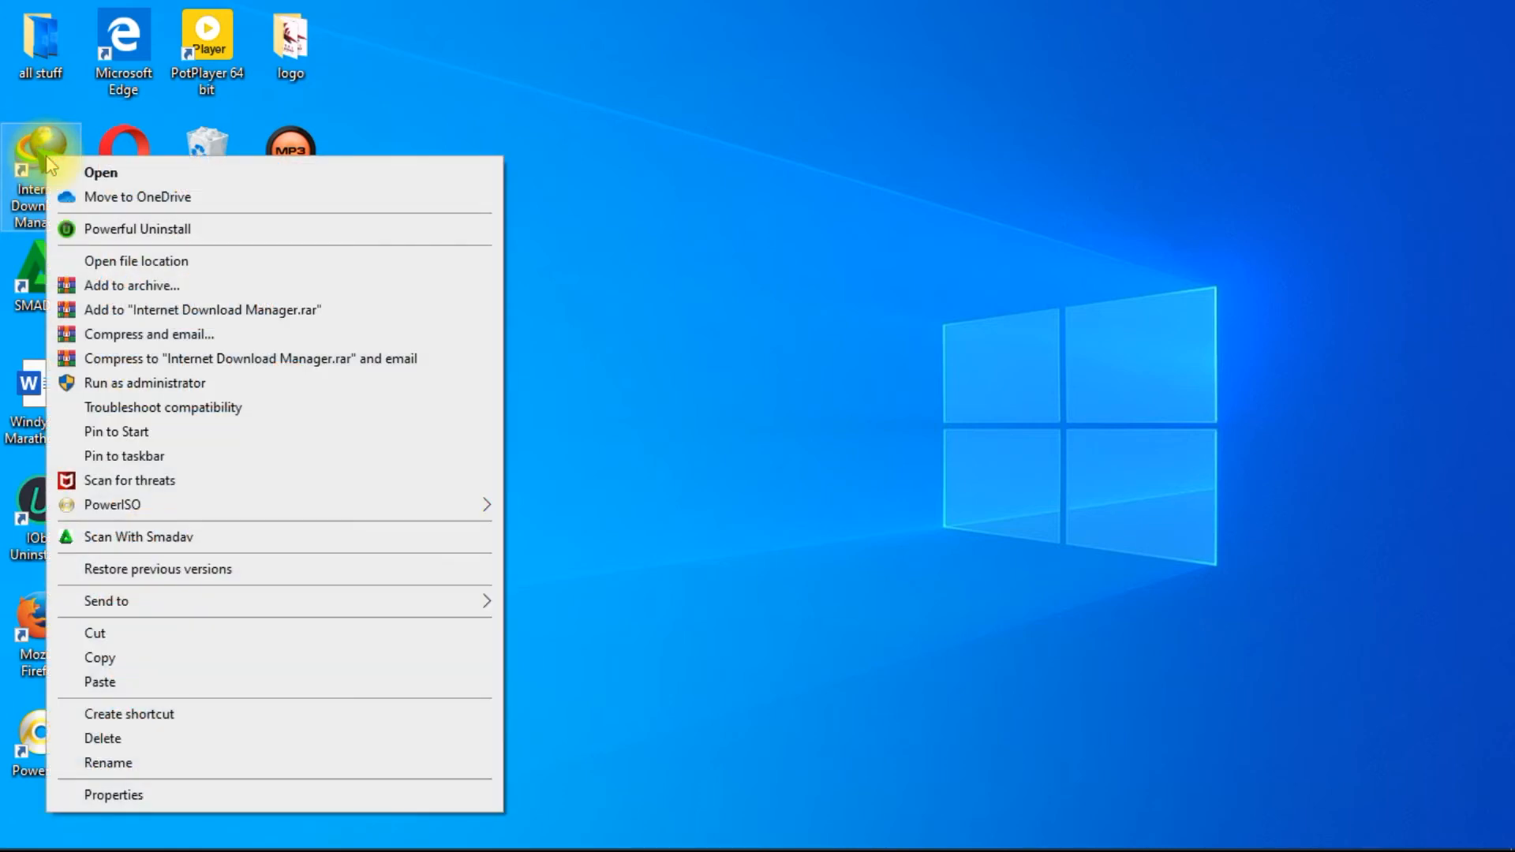
{"action": "left_click", "coordinate": [150, 262]}
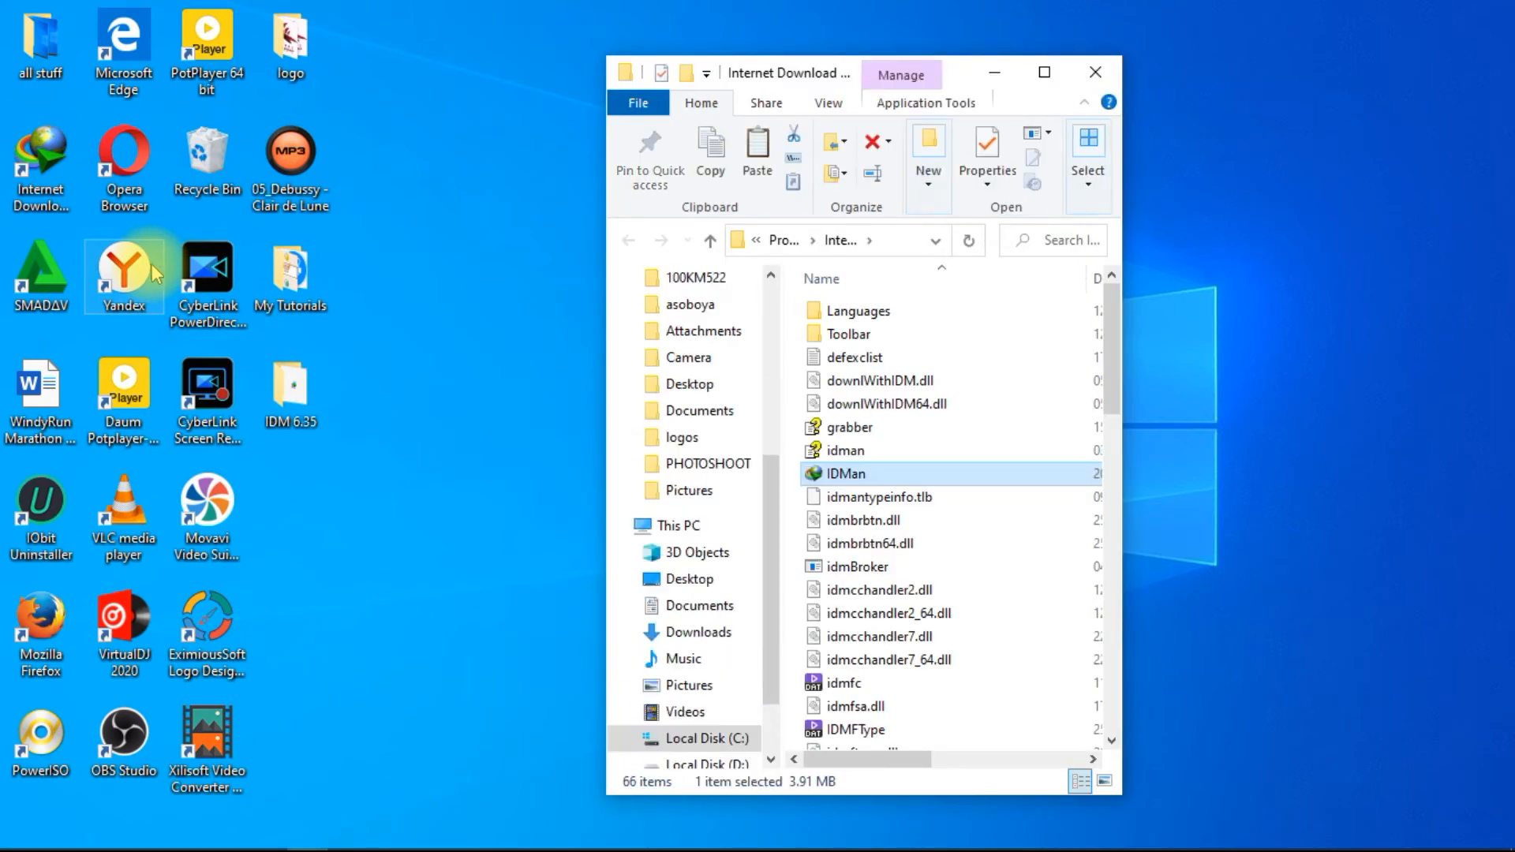
{"action": "left_click_drag", "start_coordinate": [1108, 424], "coordinate": [1105, 500]}
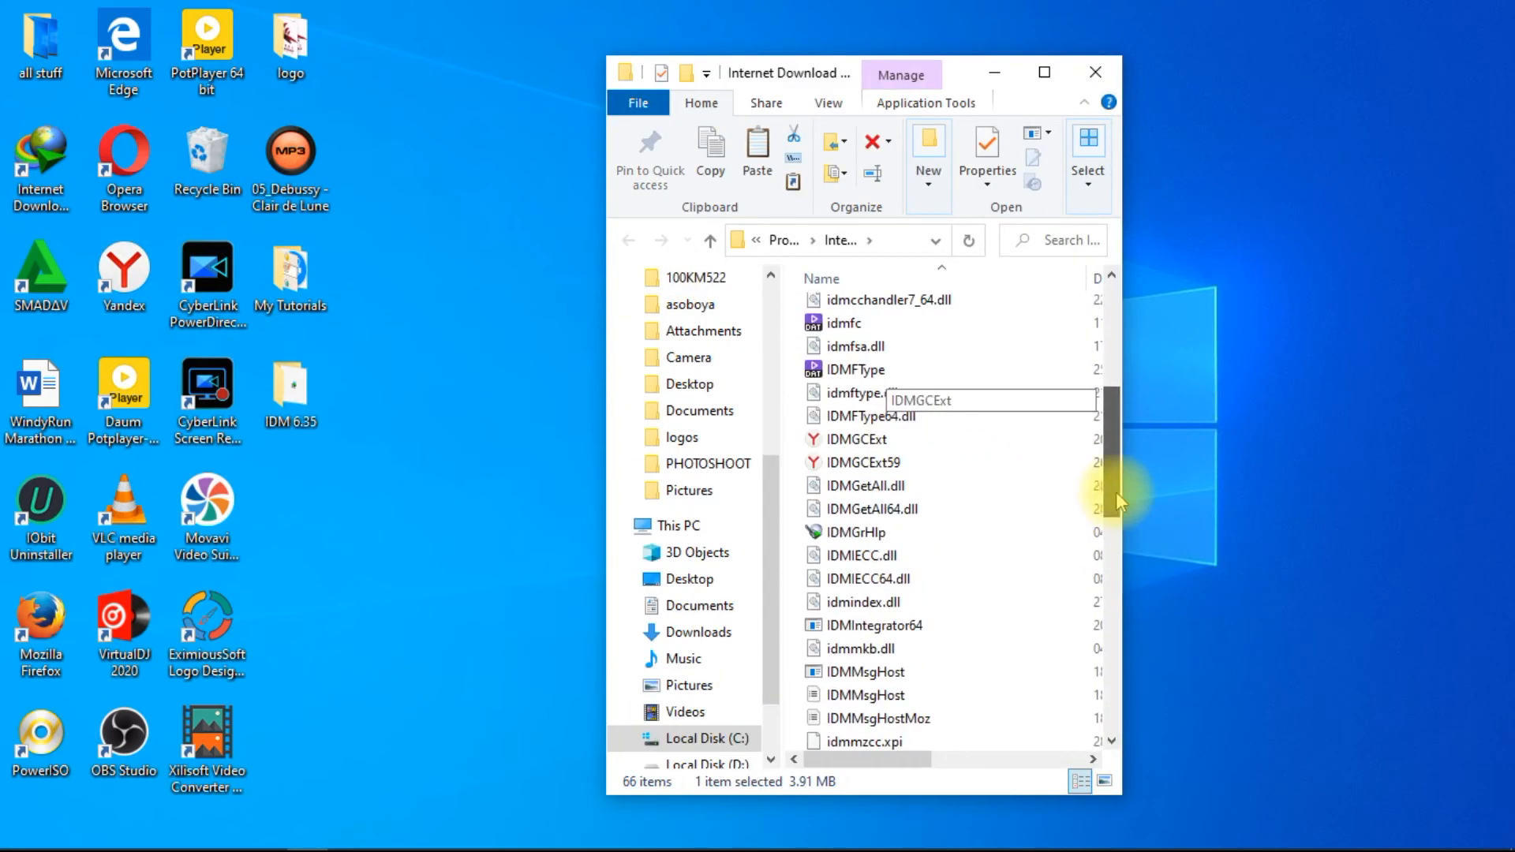
{"action": "left_click", "coordinate": [791, 490]}
{"action": "key", "text": "ctrl+v"}
{"action": "right_click", "coordinate": [794, 462]}
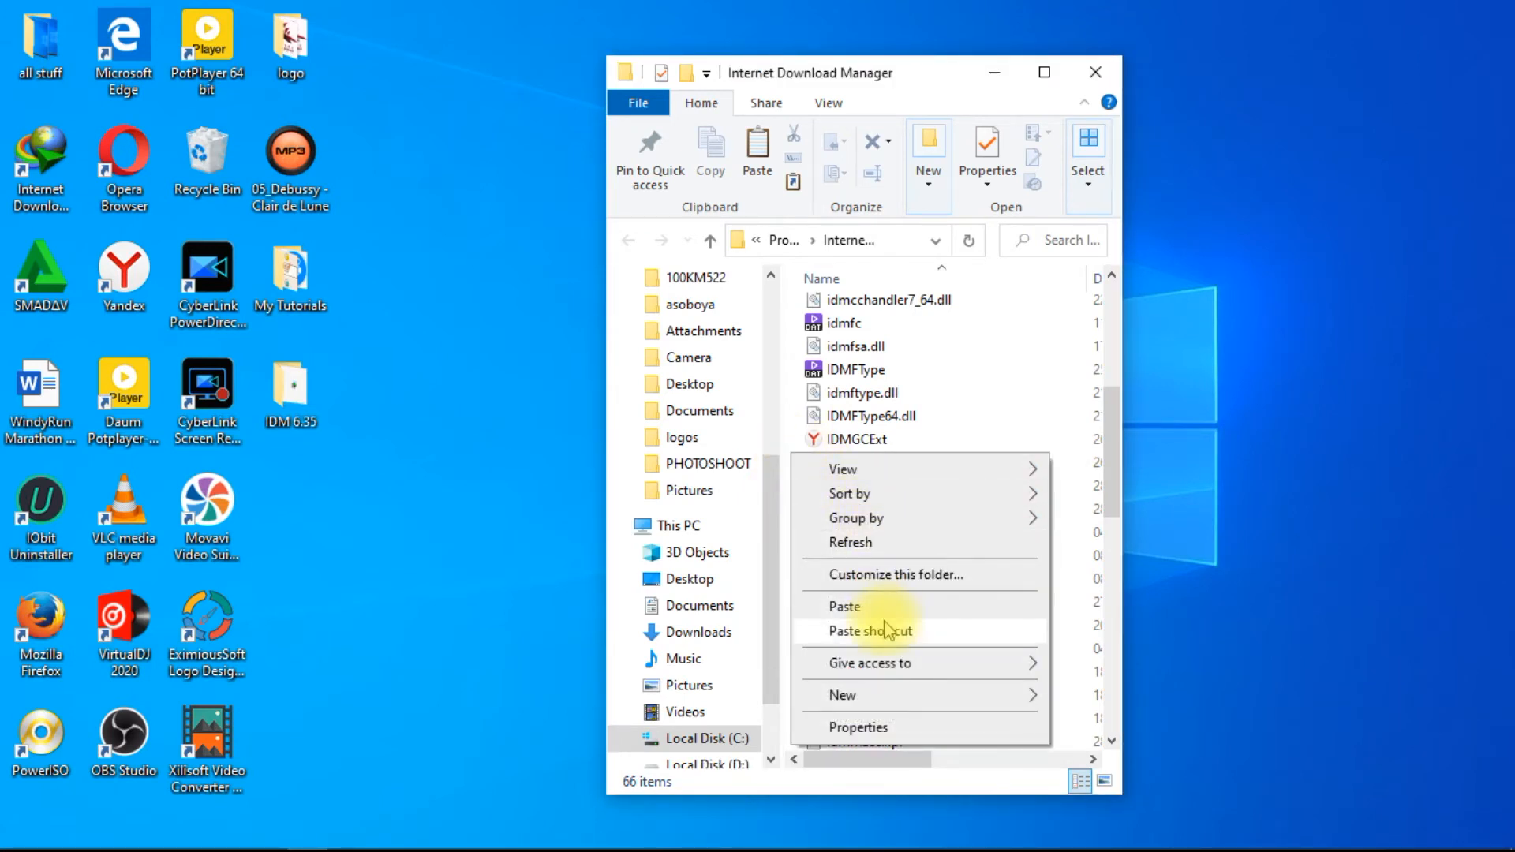
{"action": "left_click", "coordinate": [873, 612]}
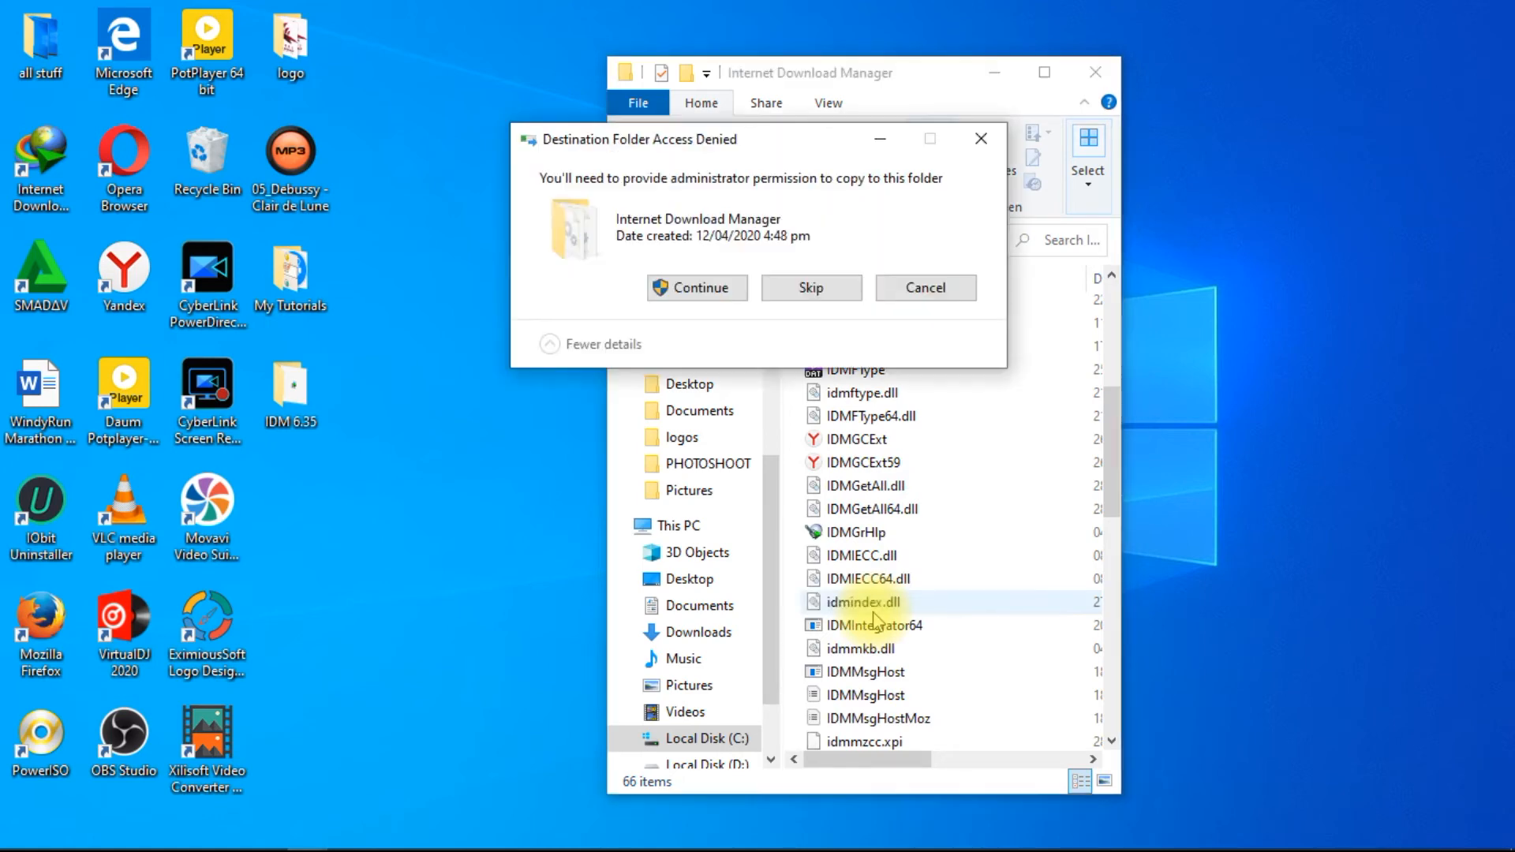
{"action": "left_click", "coordinate": [697, 292]}
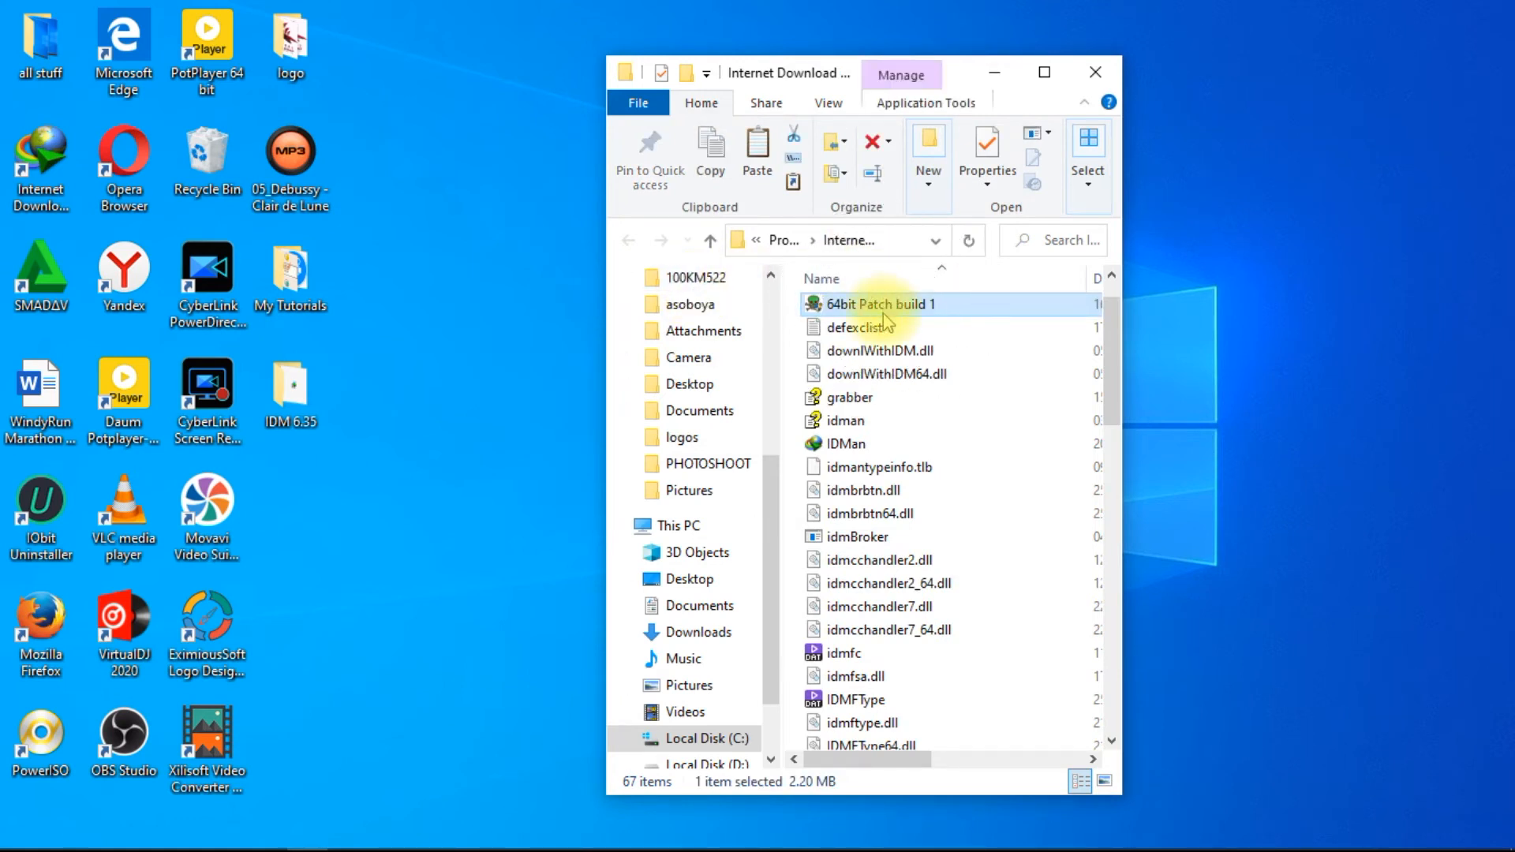
Run 64bit Patch build 1, allow it past the Smadav block with protection off for 10 minutes, complete its setup wizard, and close the folder.
{"action": "double_click", "coordinate": [874, 305]}
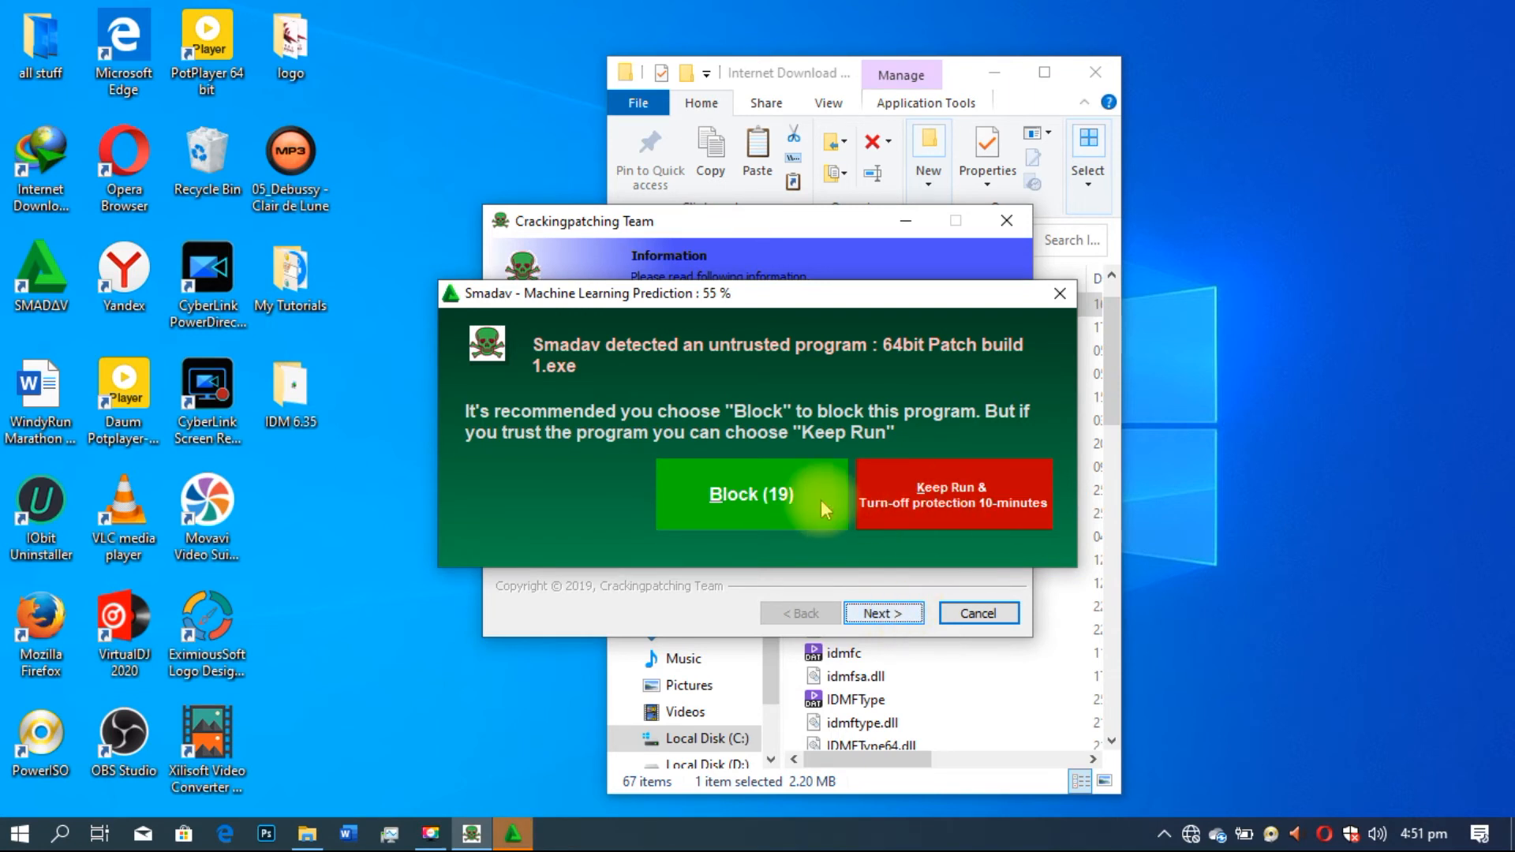
{"action": "left_click", "coordinate": [952, 506]}
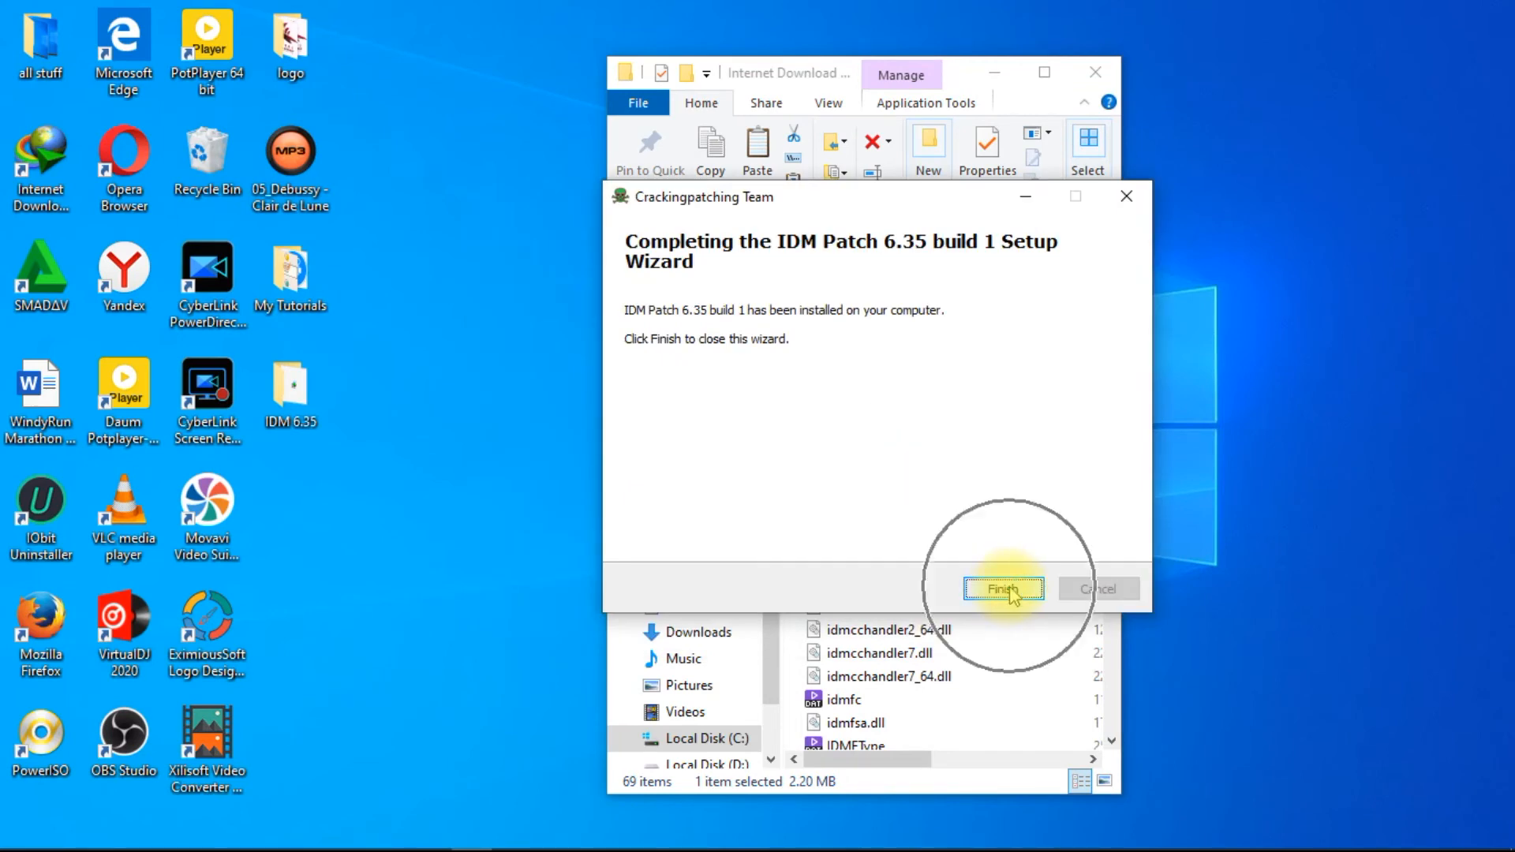
{"action": "left_click", "coordinate": [1003, 589]}
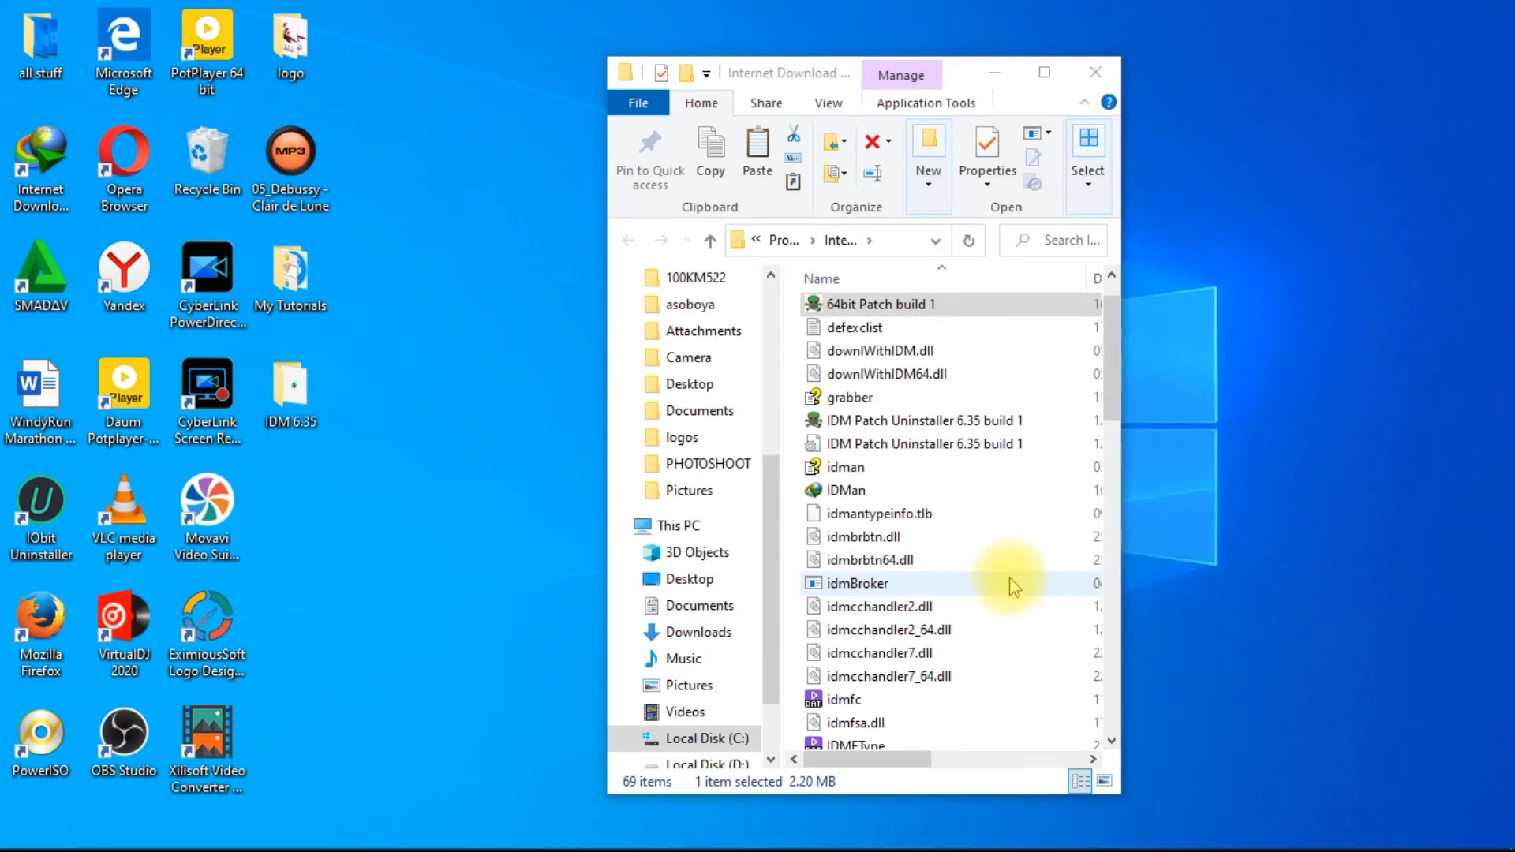
{"action": "left_click", "coordinate": [1095, 72]}
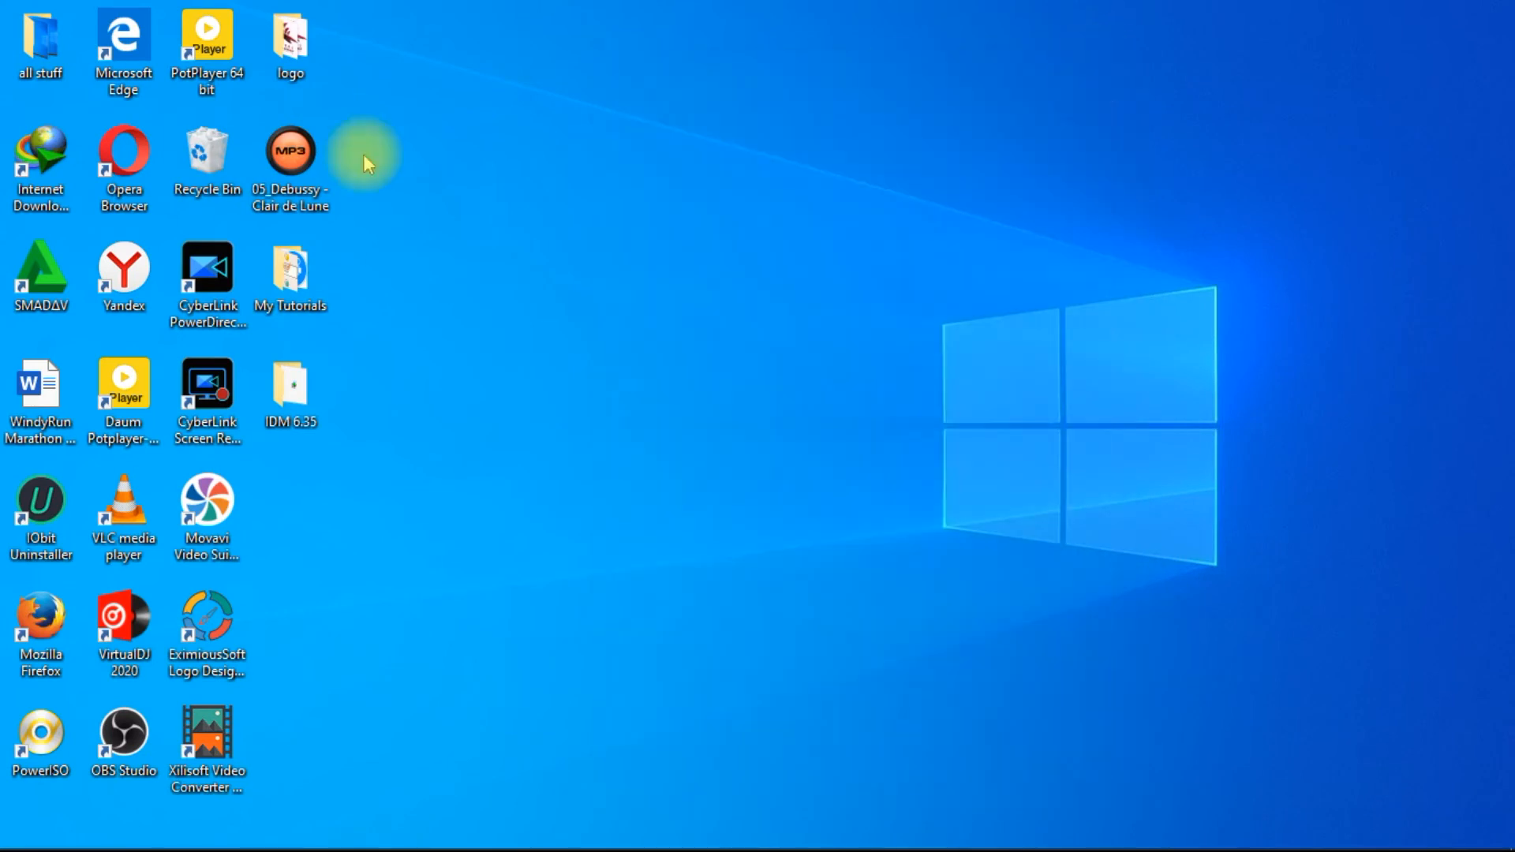
Launch Internet Download Manager, dismiss the Edge integration notice and the tip of the day, and reposition its window on the desktop.
{"action": "left_click", "coordinate": [49, 159]}
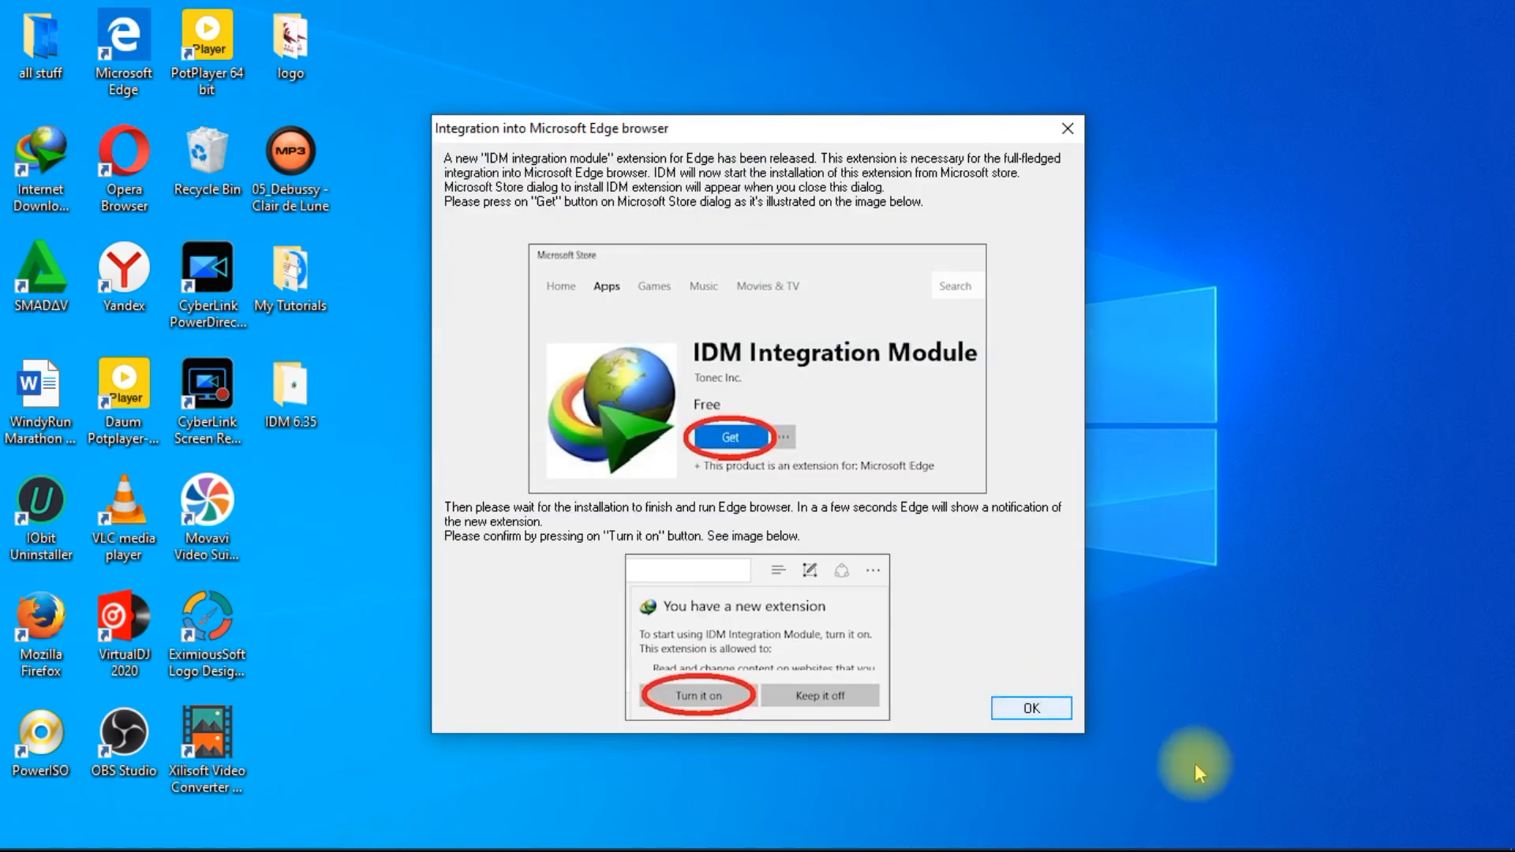
{"action": "left_click", "coordinate": [1032, 708]}
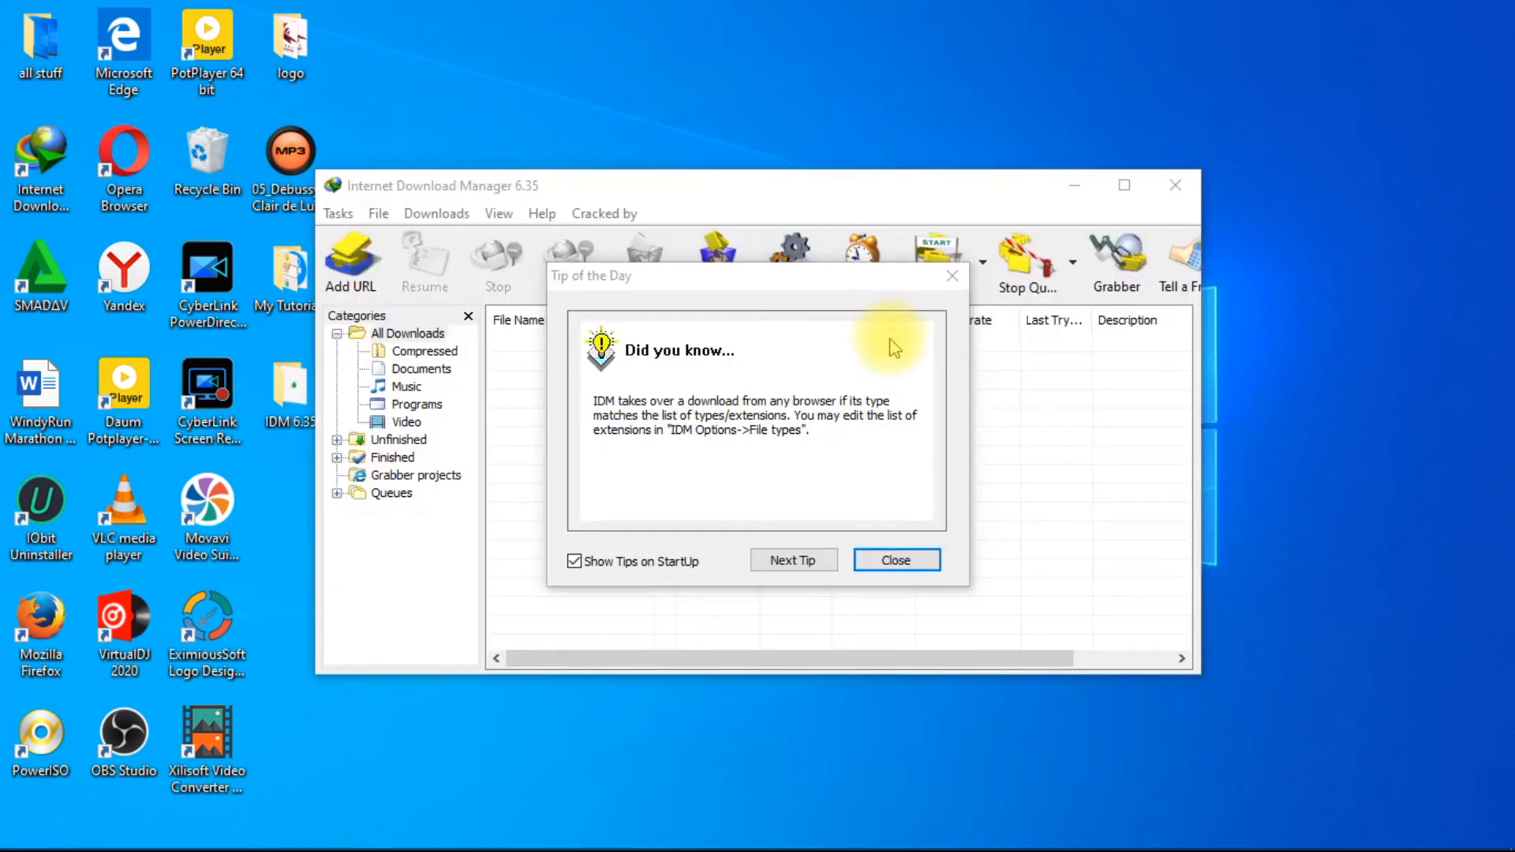
{"action": "left_click", "coordinate": [899, 562]}
{"action": "left_click_drag", "start_coordinate": [698, 196], "coordinate": [925, 202]}
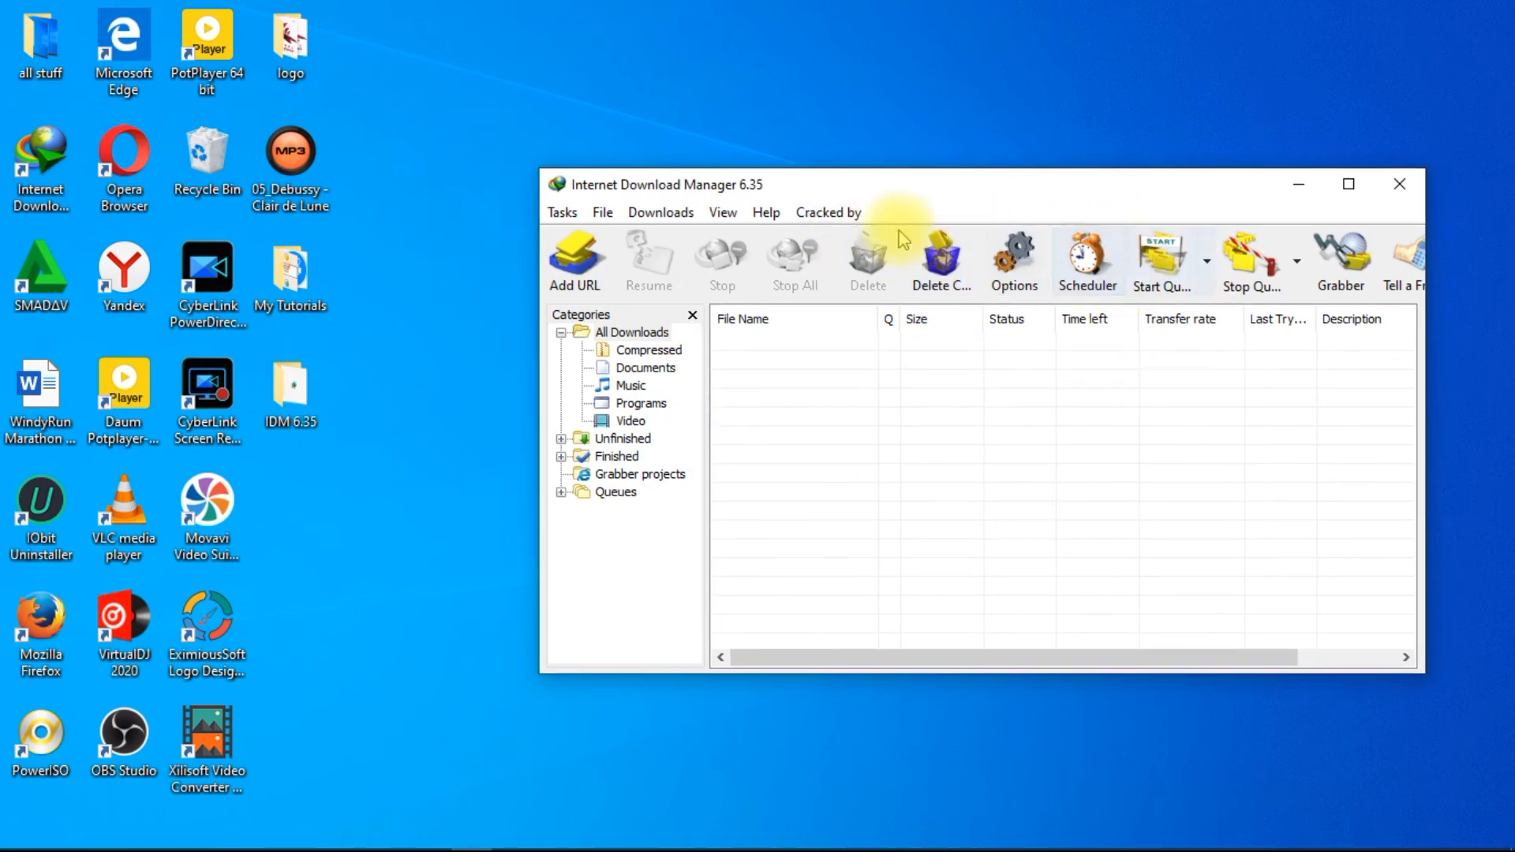
Check the Cracked by entry in Internet Download Manager, and close the program.
{"action": "left_click", "coordinate": [828, 216]}
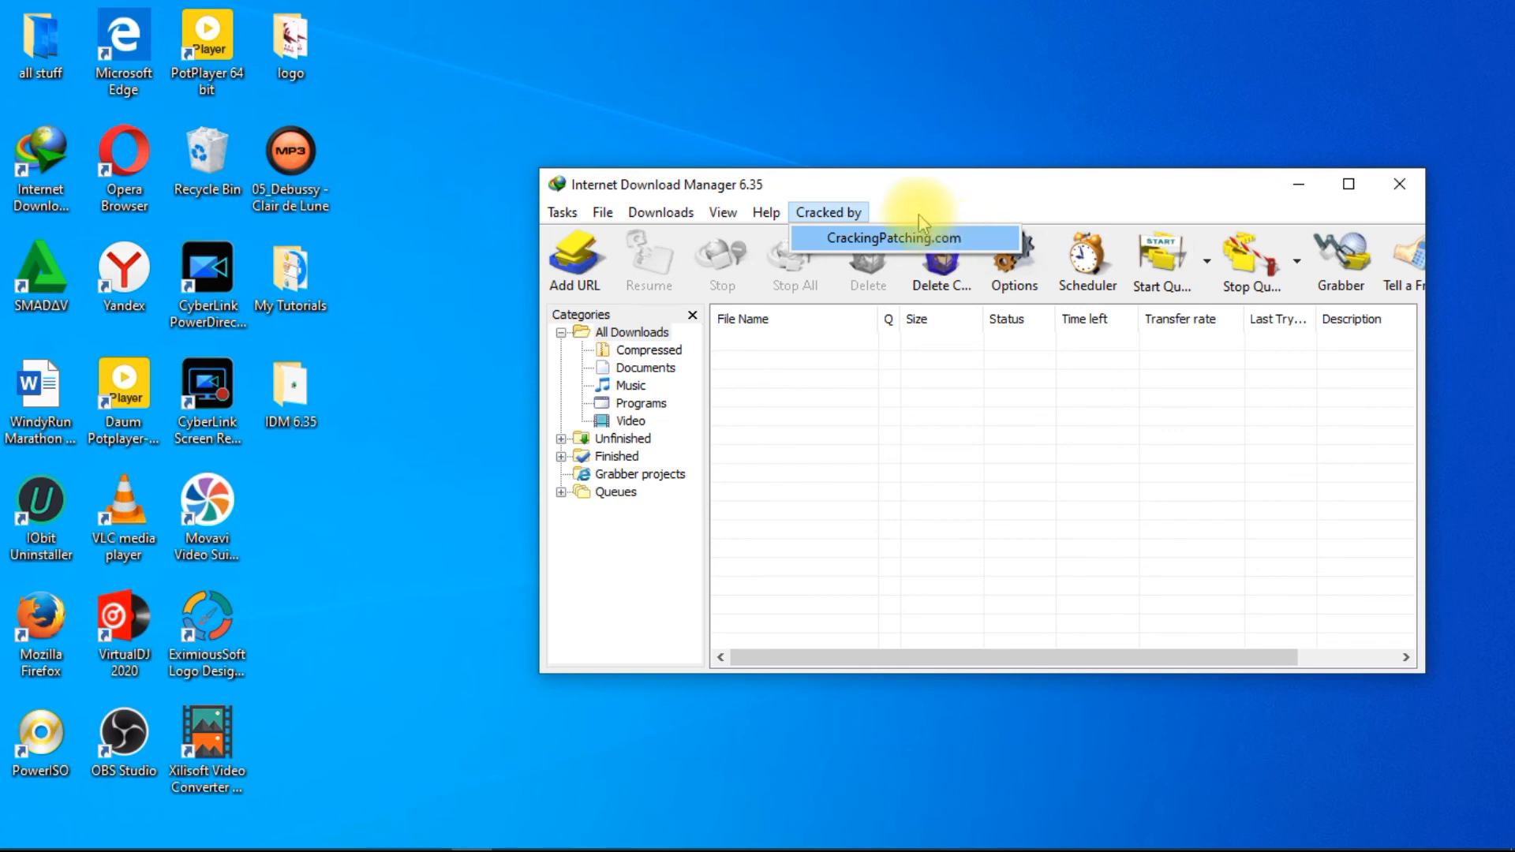
{"action": "left_click", "coordinate": [871, 192]}
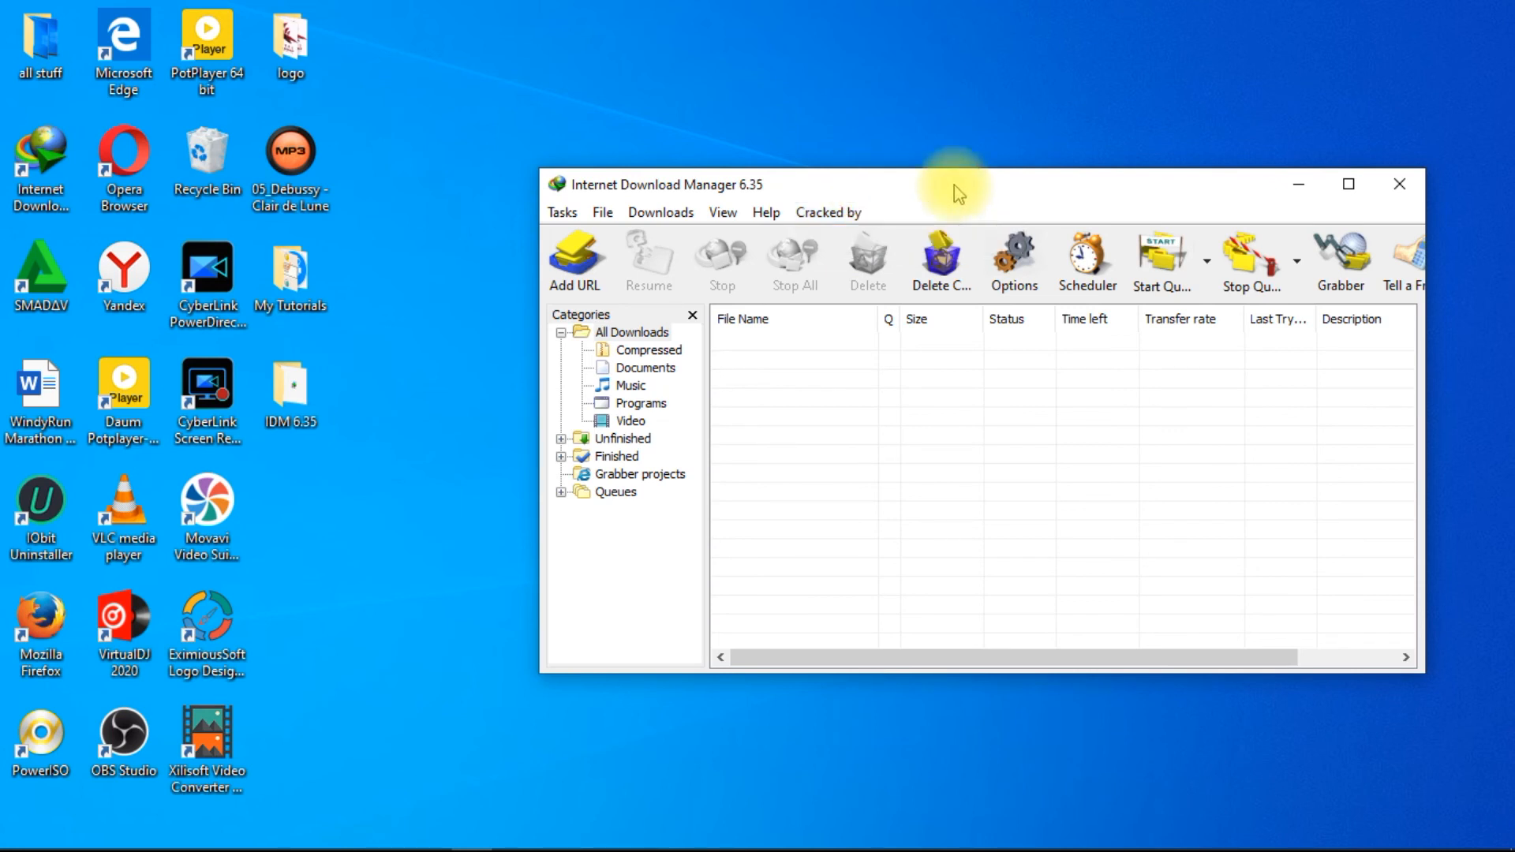
{"action": "left_click", "coordinate": [1397, 188]}
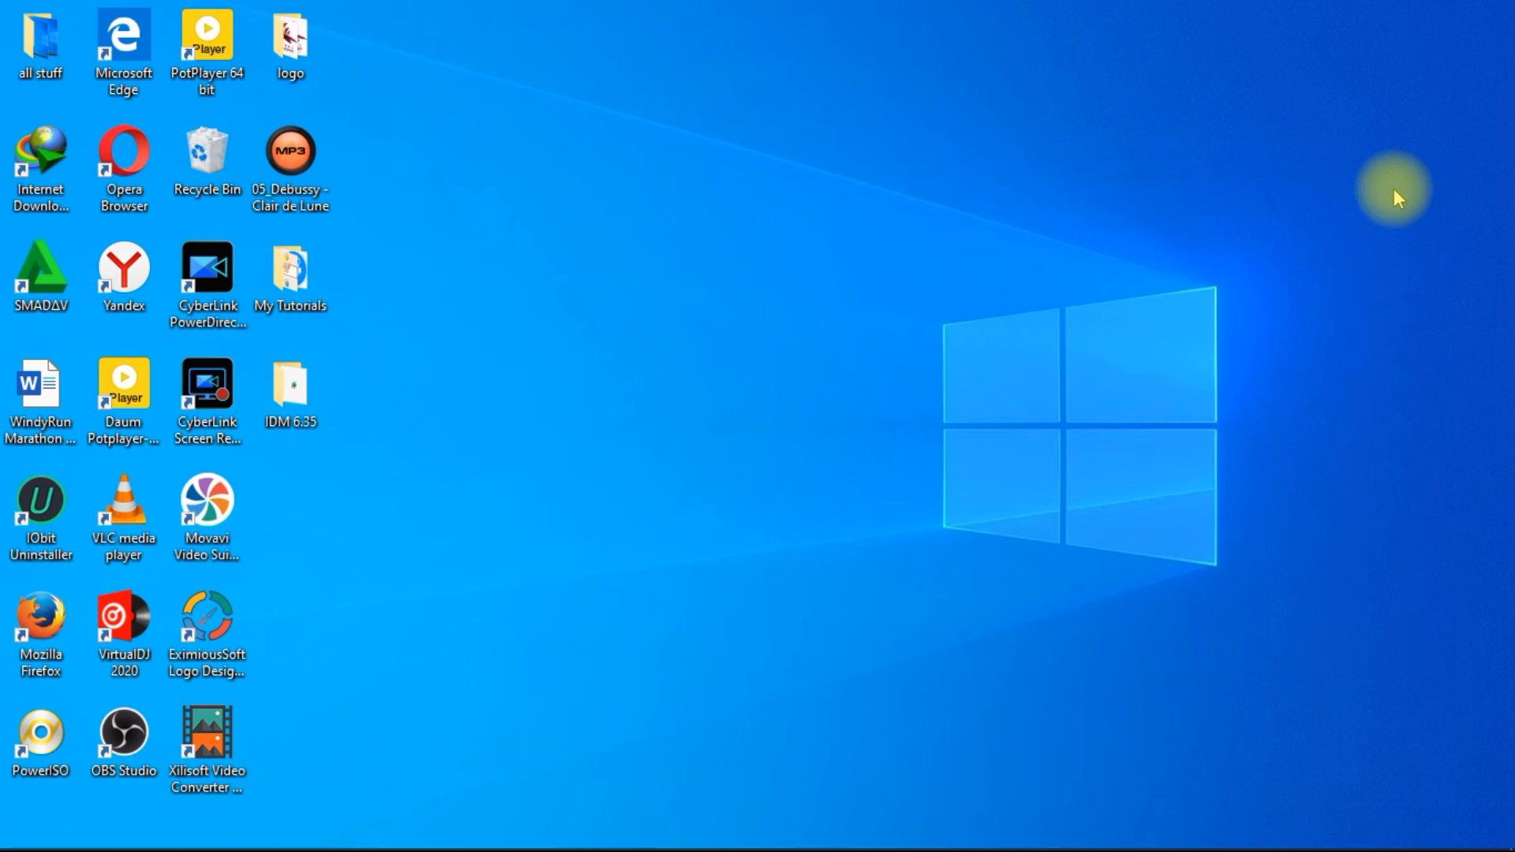